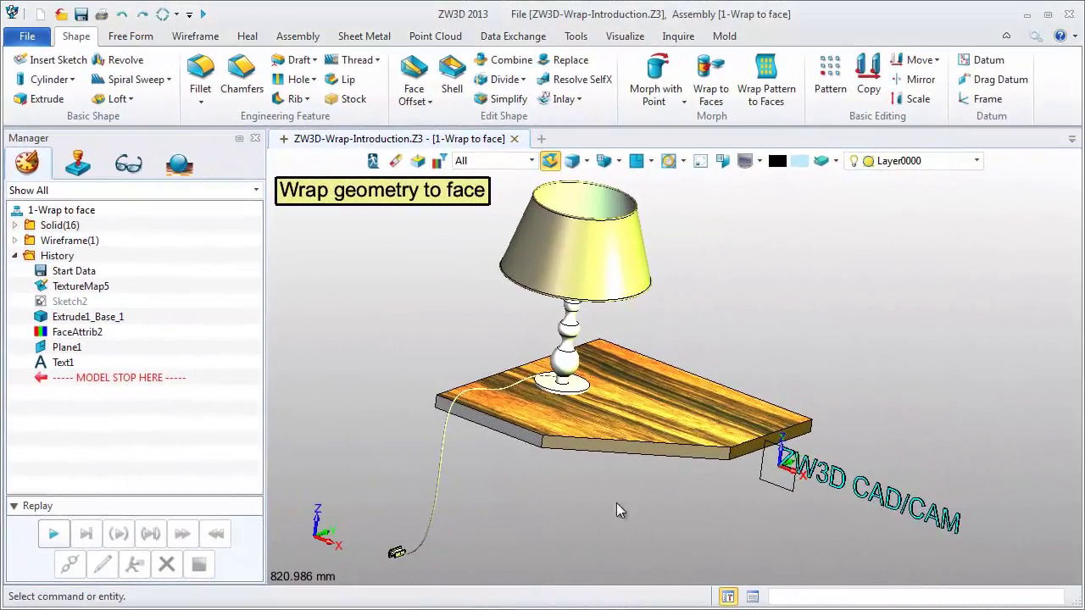
Start a Wrap to Faces with the ZW3D CAD/CAM text as geometry, Plane1 as datum and the lampshade's outer face as destination.
right_drag(665, 507, 246, 398)
right_drag(611, 527, 587, 533)
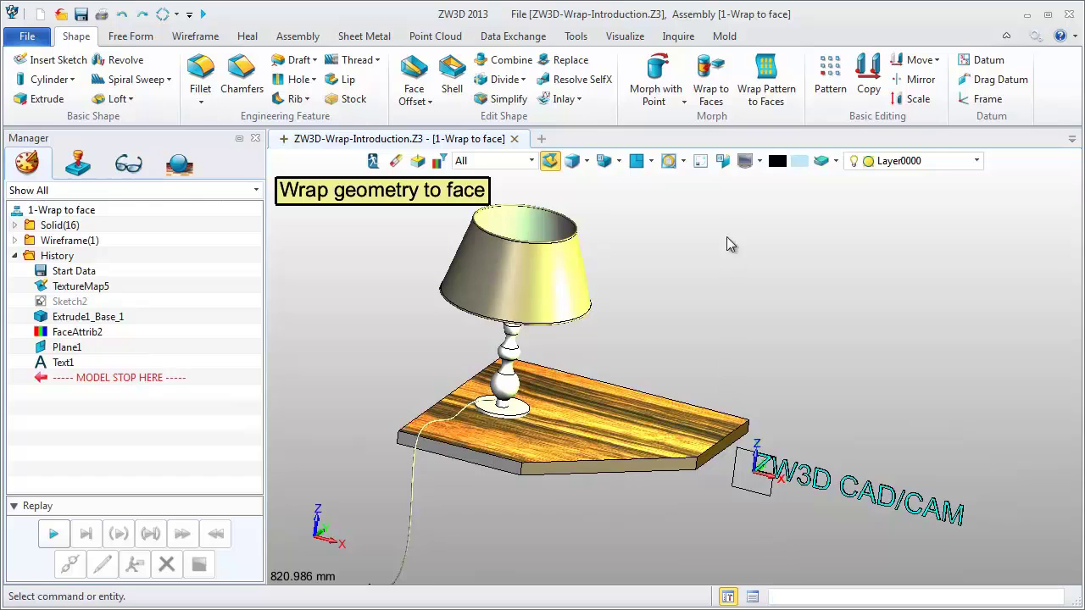
click(720, 90)
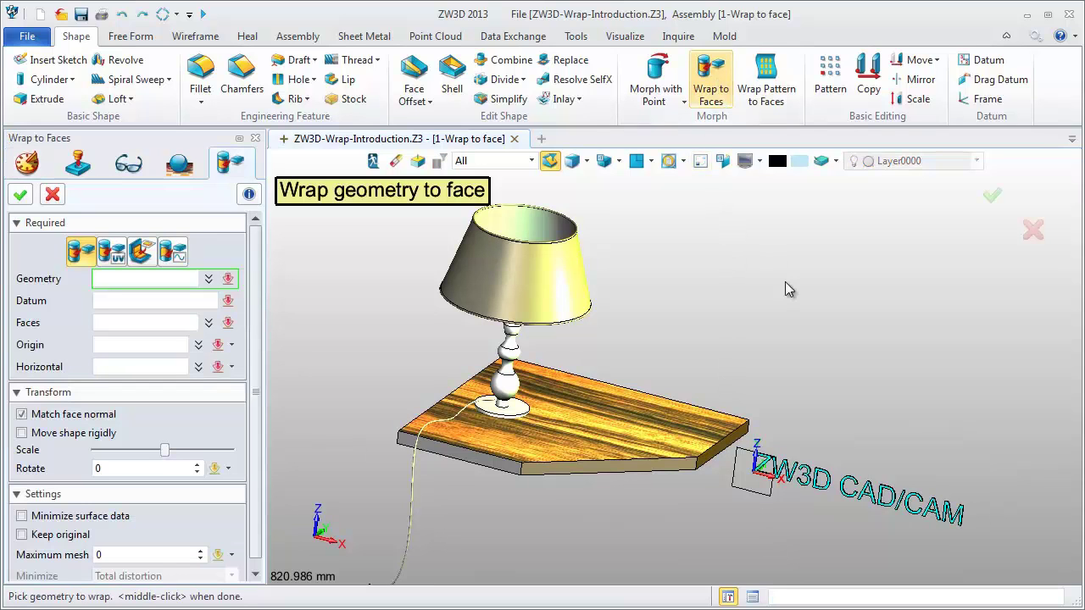
drag(763, 436, 991, 522)
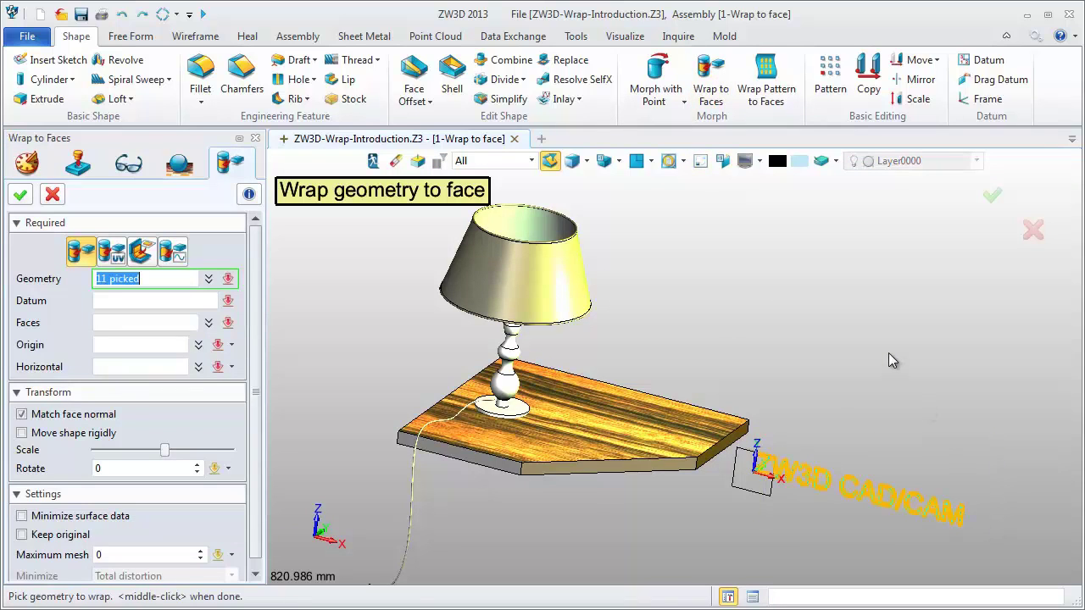
click(768, 498)
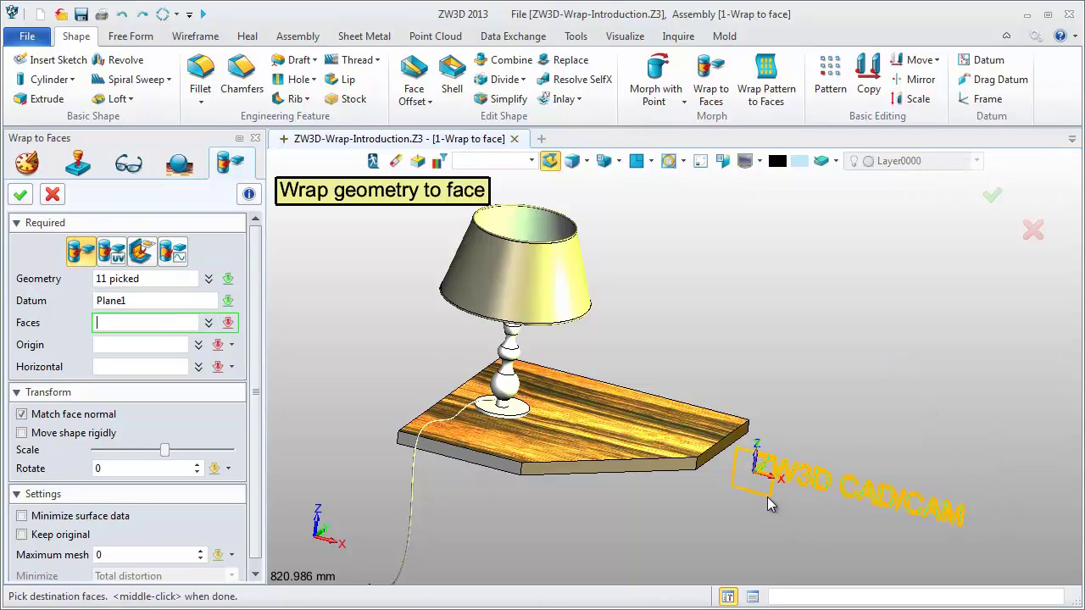
click(567, 284)
middle_click(375, 284)
Place the wrap origin on the lower front of the lampshade and align the horizontal direction tangent to its bottom edge.
scroll(494, 296, up, 2)
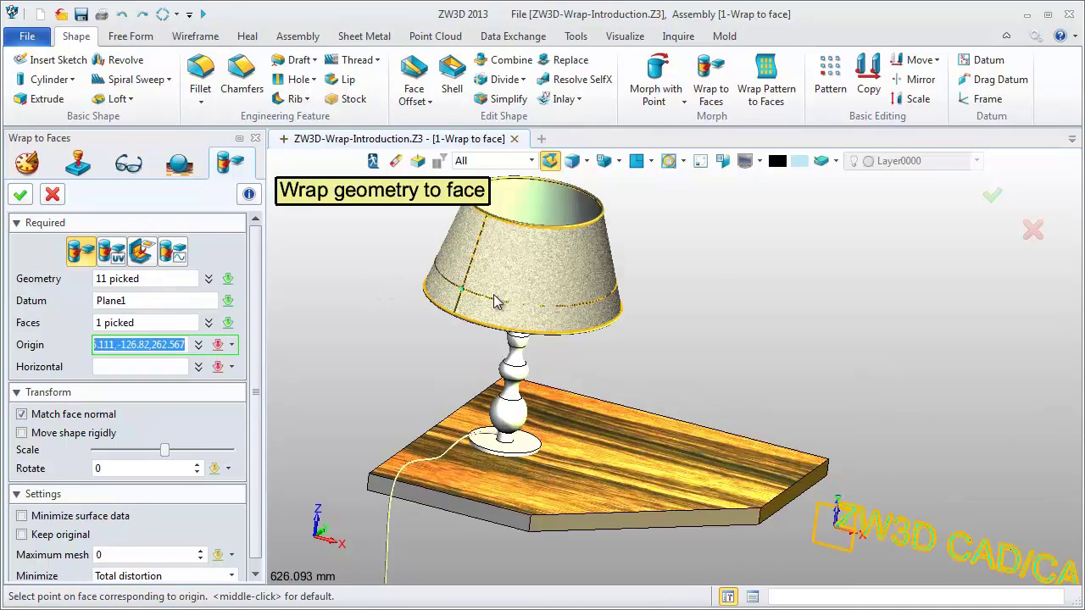
click(493, 295)
right_drag(550, 320, 534, 320)
right_click(725, 337)
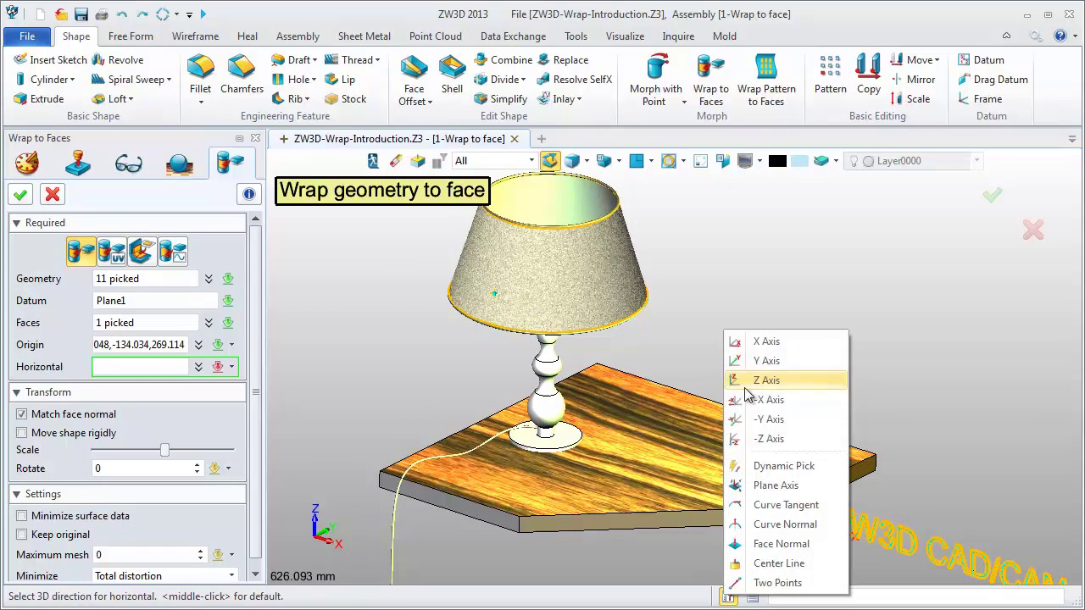
click(763, 503)
click(546, 332)
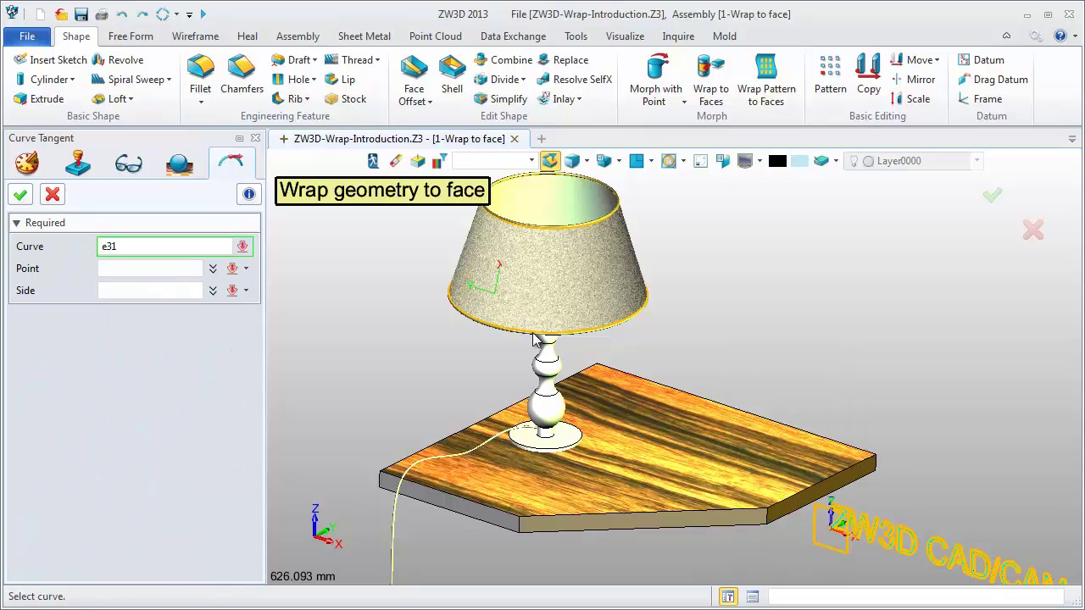
click(561, 336)
click(582, 334)
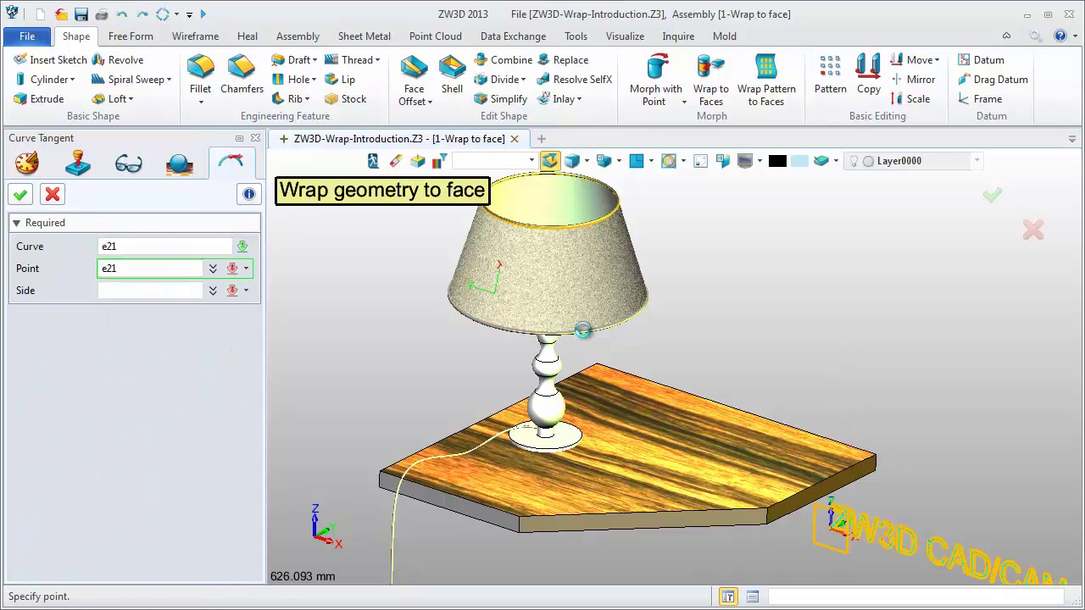
Reduce the scale of the text so it fits across the front of the lampshade and complete the wrap.
drag(164, 450, 131, 459)
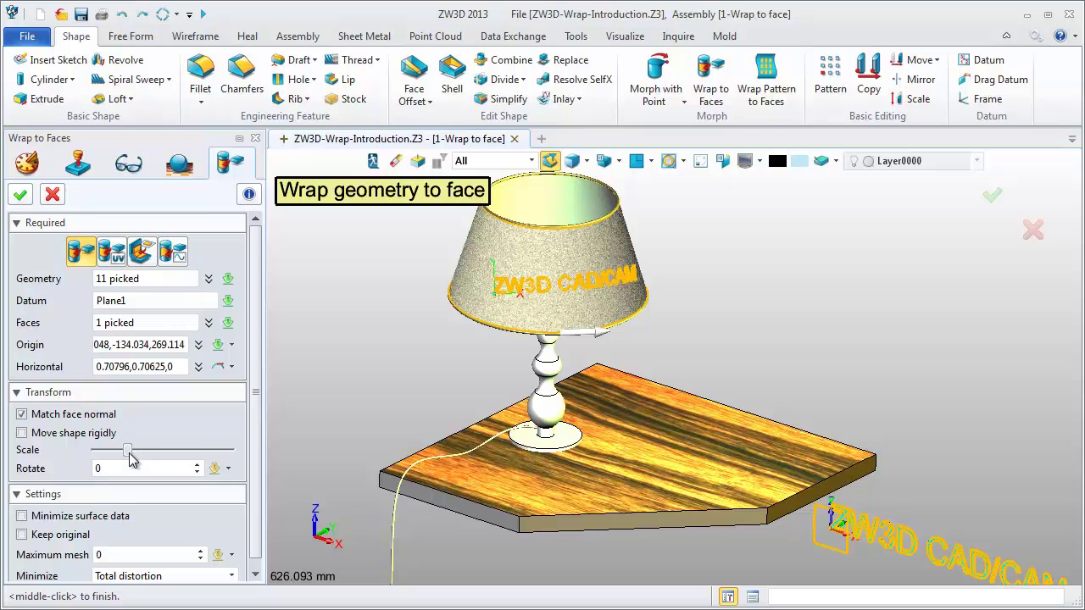
click(22, 195)
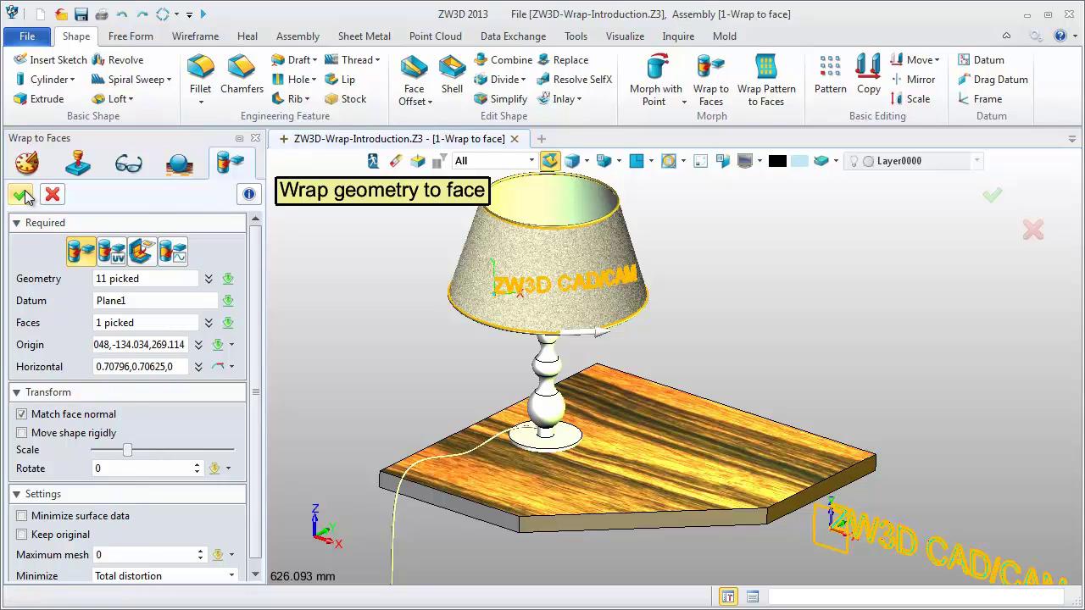
scroll(648, 302, up, 7)
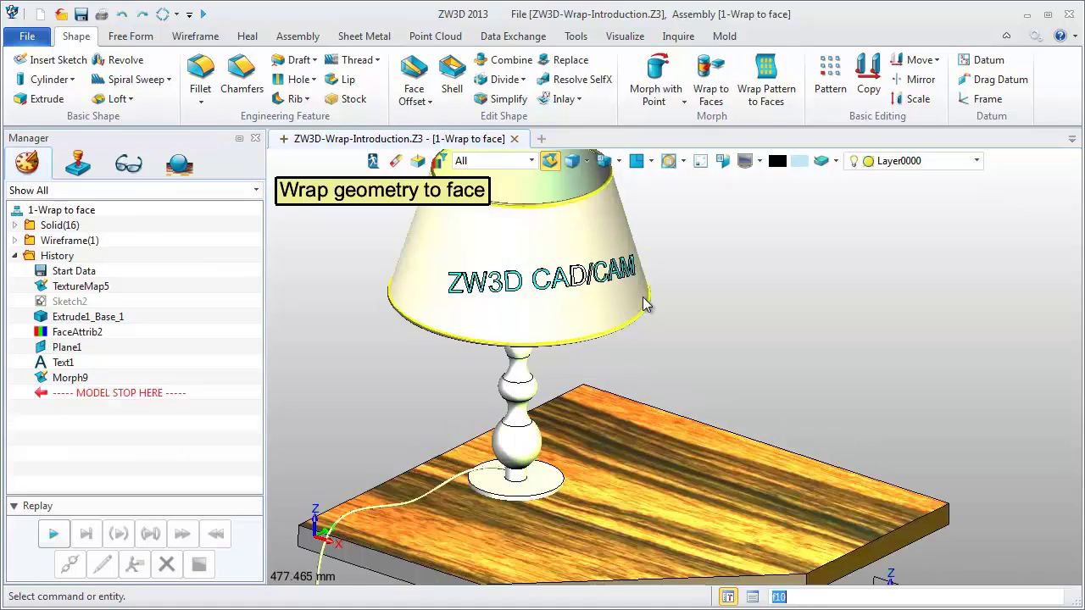
middle_drag(731, 321, 868, 410)
scroll(868, 410, down, 2)
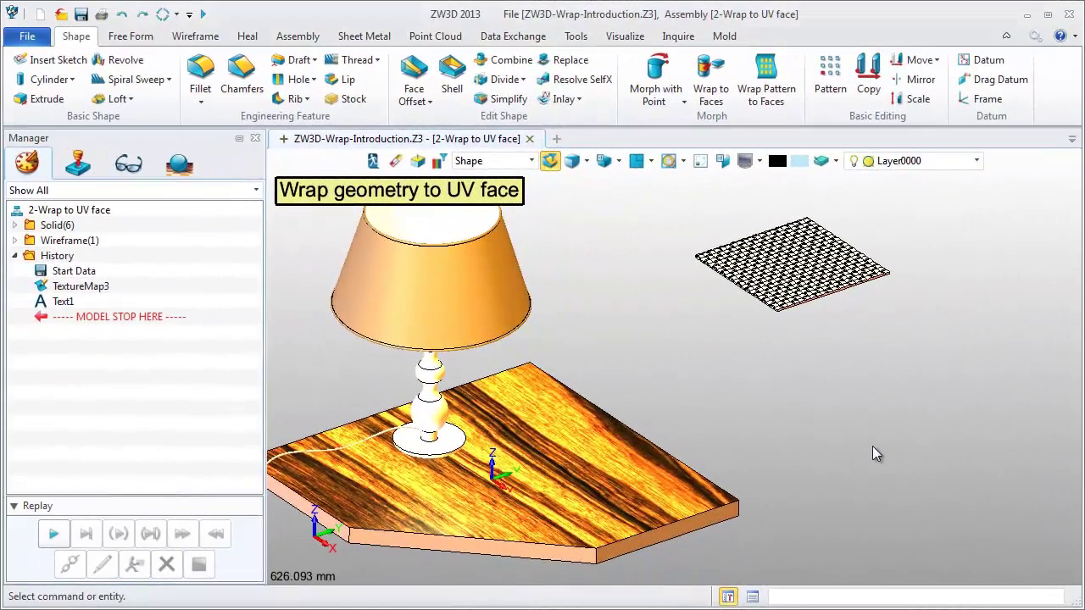
Examine the top and underside of the woven sheet beside the lamp and the inputs required for a UV face wrap.
scroll(810, 283, up, 6)
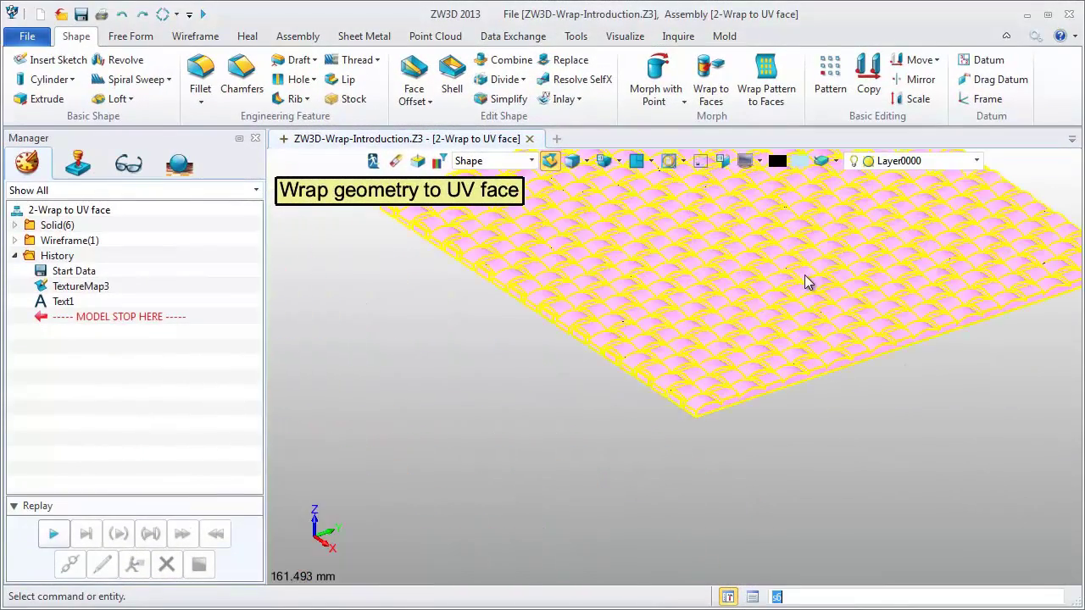
scroll(801, 424, down, 5)
right_drag(827, 437, 821, 367)
scroll(725, 284, down, 4)
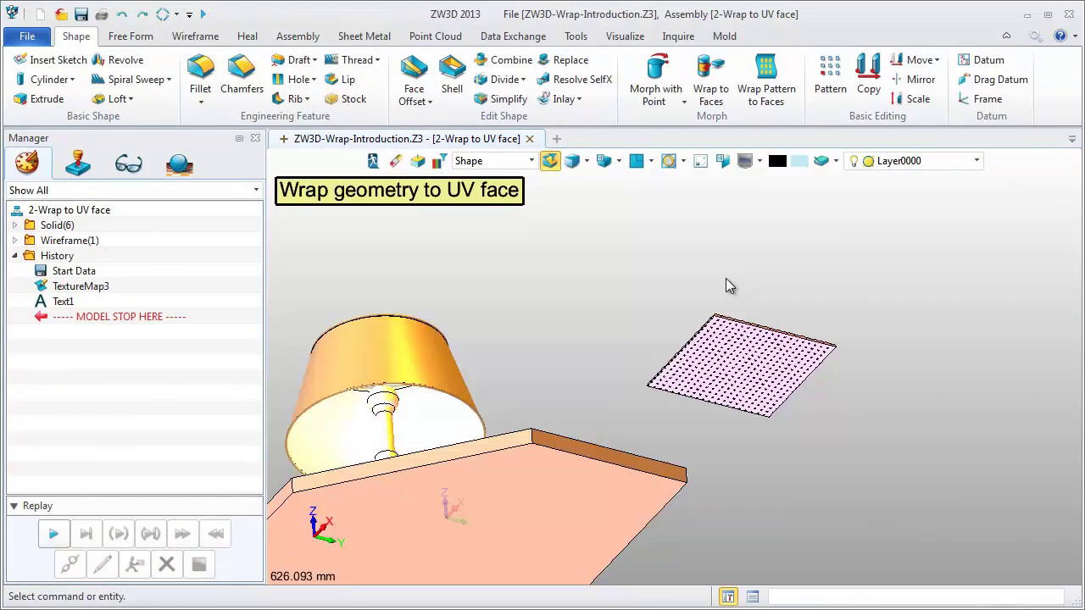
right_drag(711, 247, 700, 321)
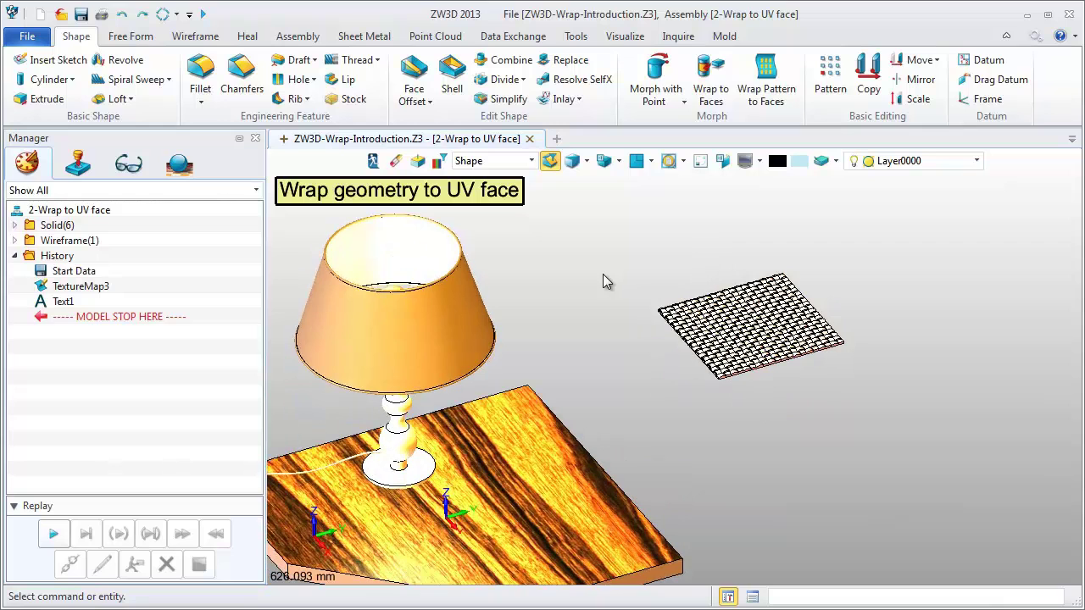
right_drag(604, 275, 654, 260)
click(710, 85)
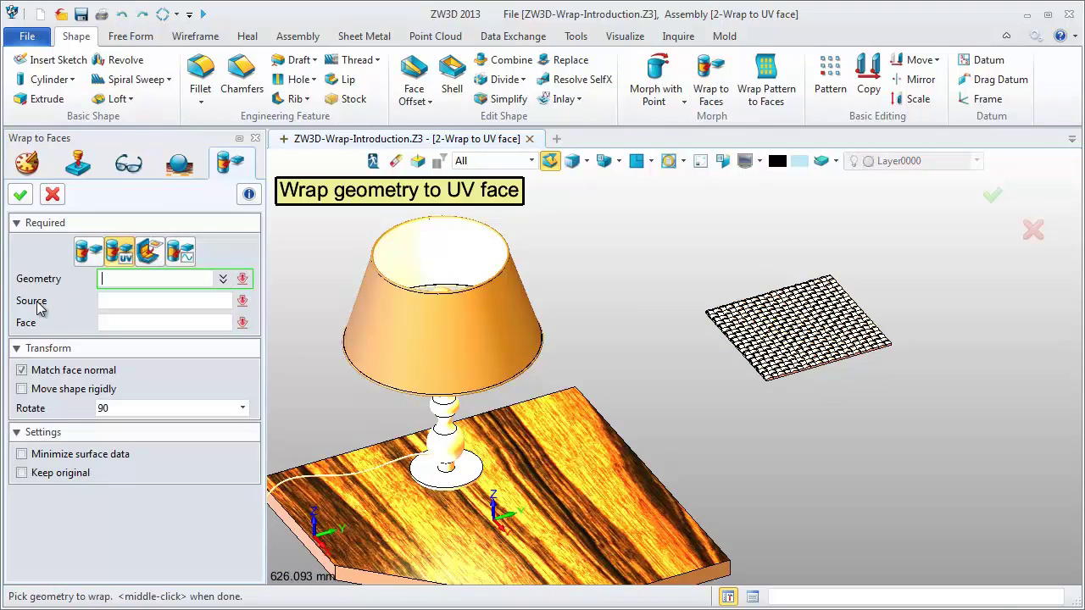
click(53, 195)
Create a ruled surface between two opposite edges of the woven sheet's underside.
click(130, 38)
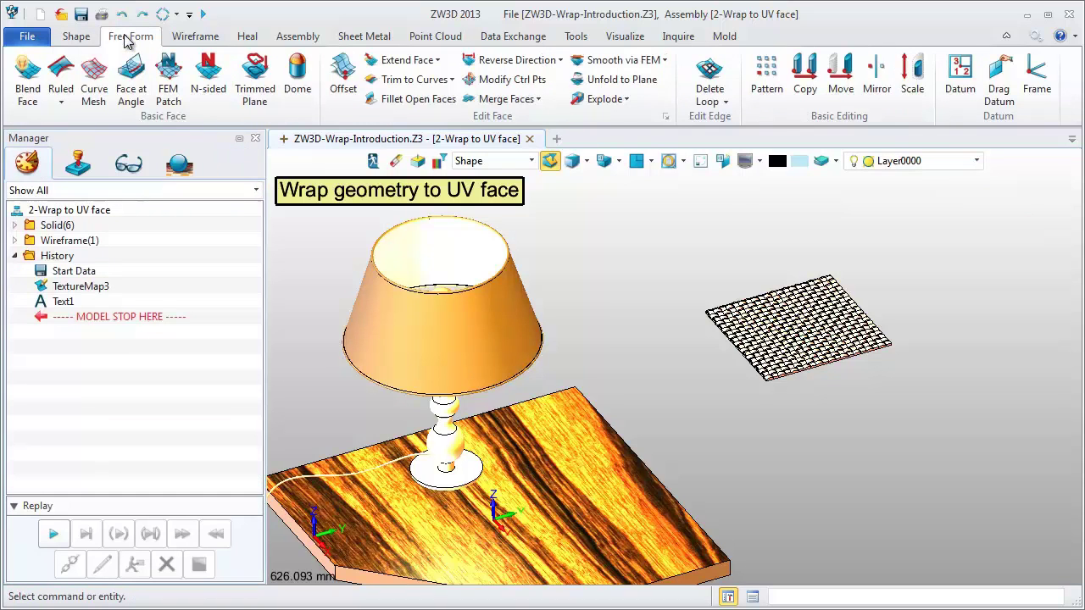
click(61, 76)
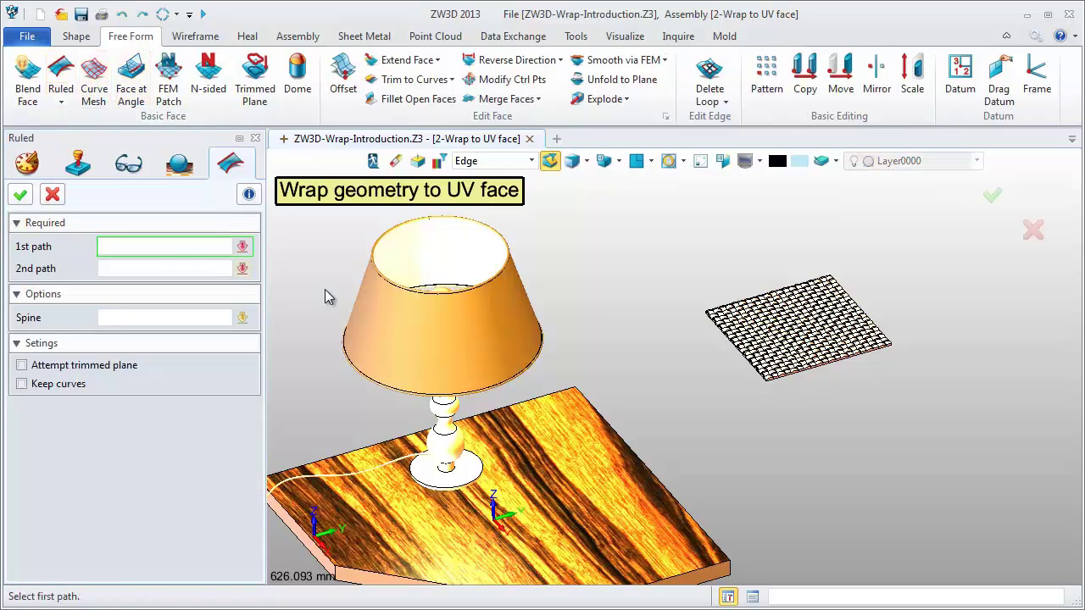
middle_drag(840, 456, 803, 305)
scroll(782, 278, up, 3)
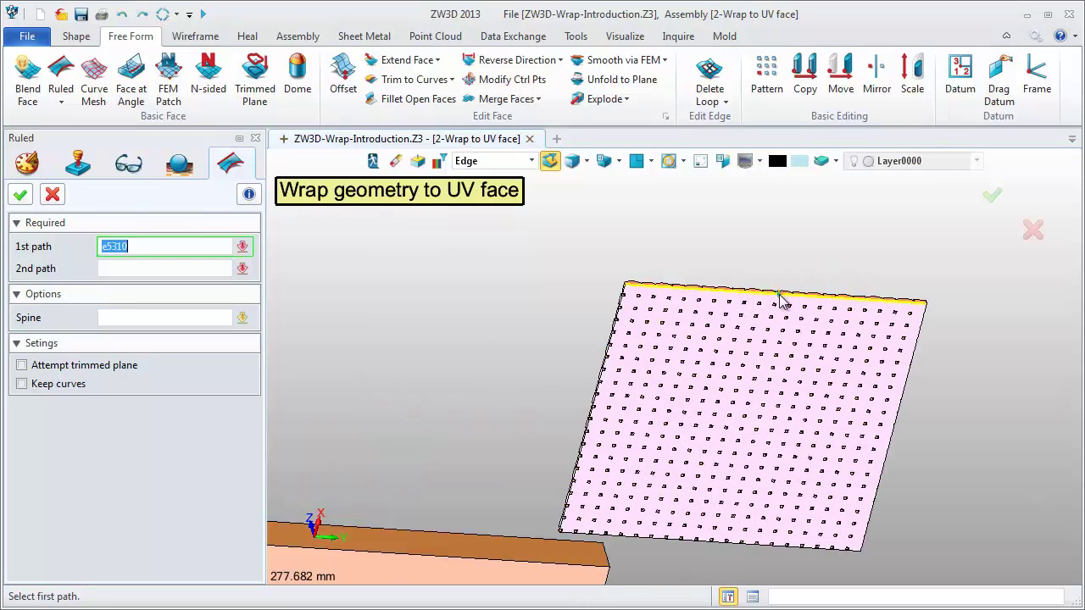
click(779, 296)
click(757, 546)
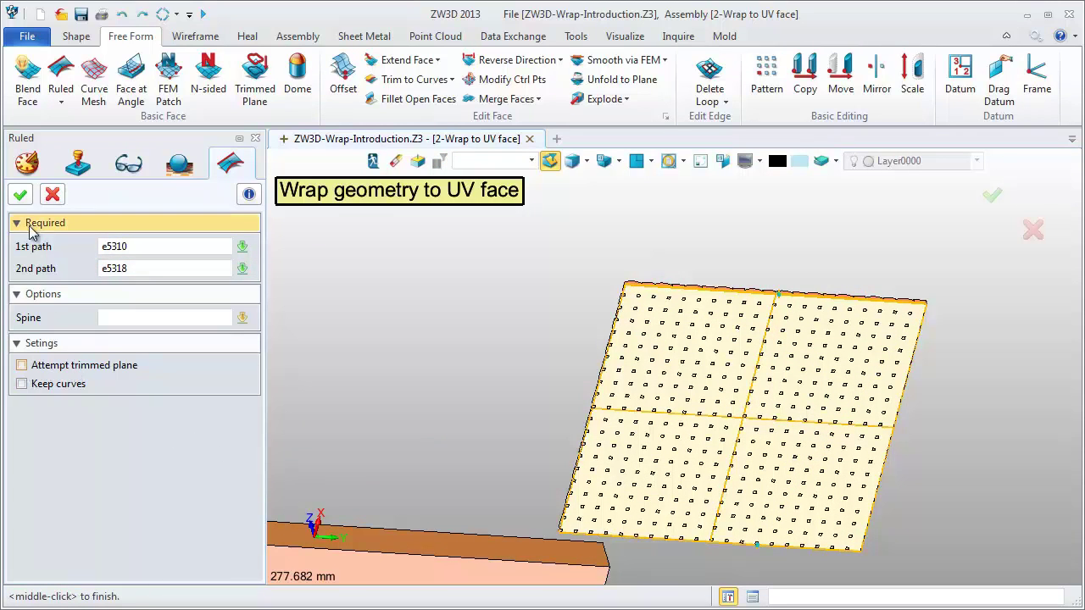
click(23, 198)
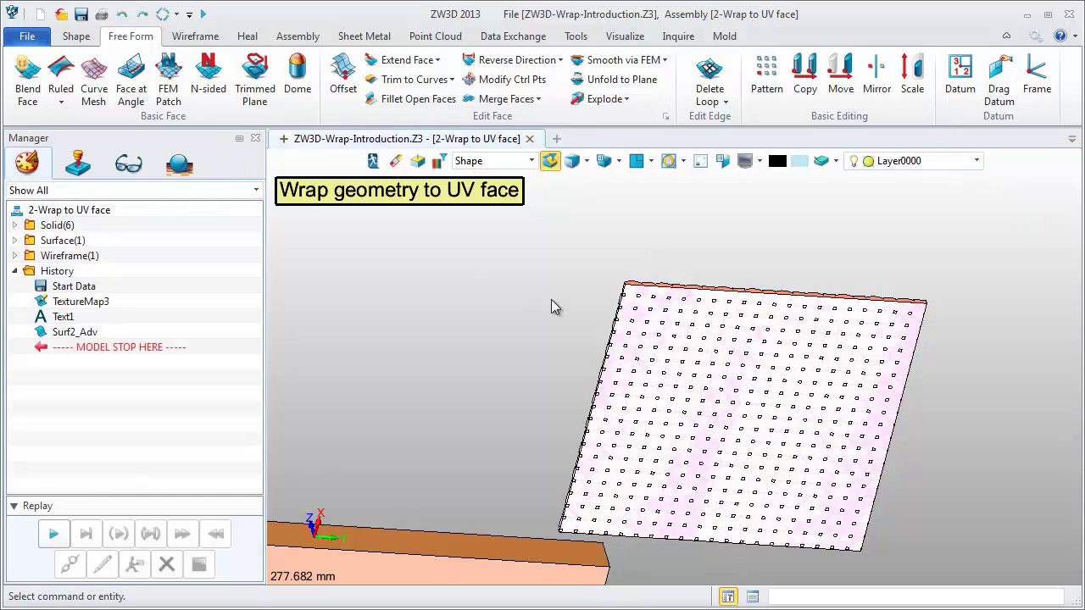
Start a UV Wrap to Faces with the woven sheet as geometry and the ruled surface beneath it as source face.
scroll(726, 237, down, 6)
right_drag(726, 237, 630, 306)
click(75, 36)
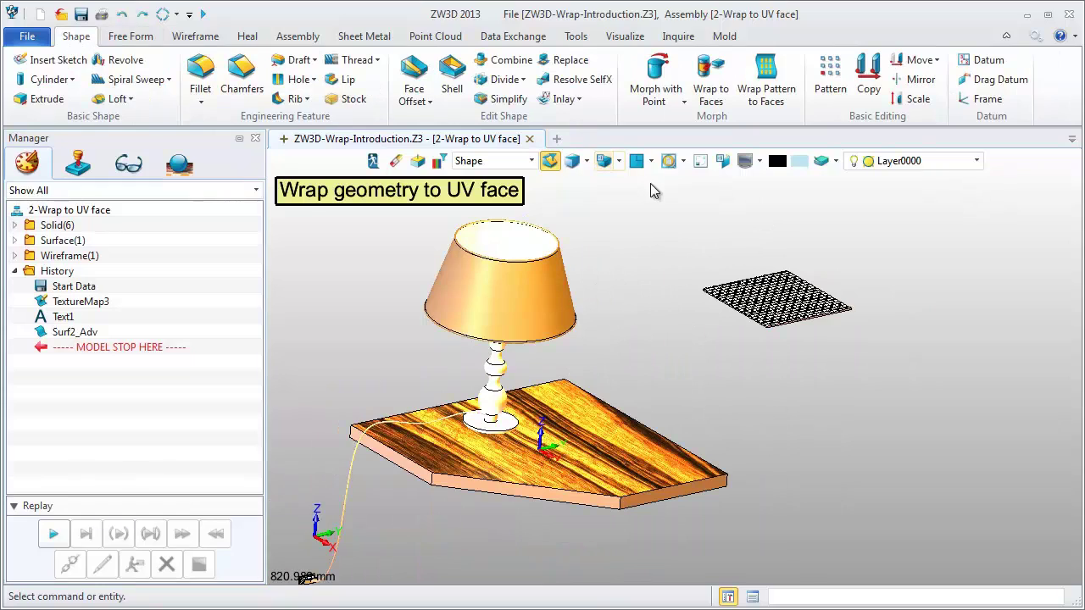
click(710, 78)
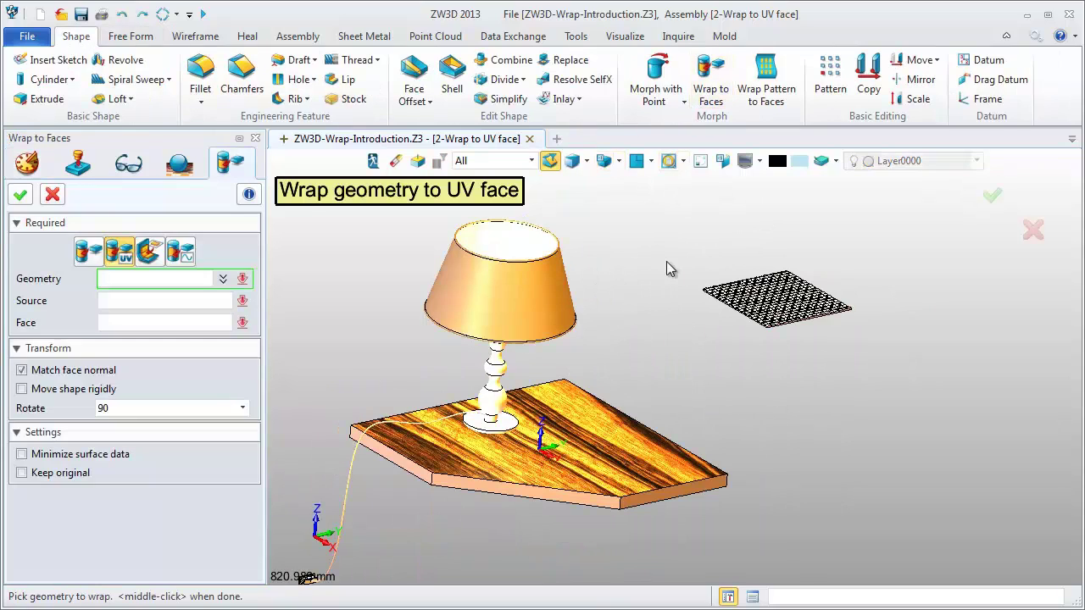
click(775, 301)
middle_click(782, 436)
scroll(702, 309, up, 10)
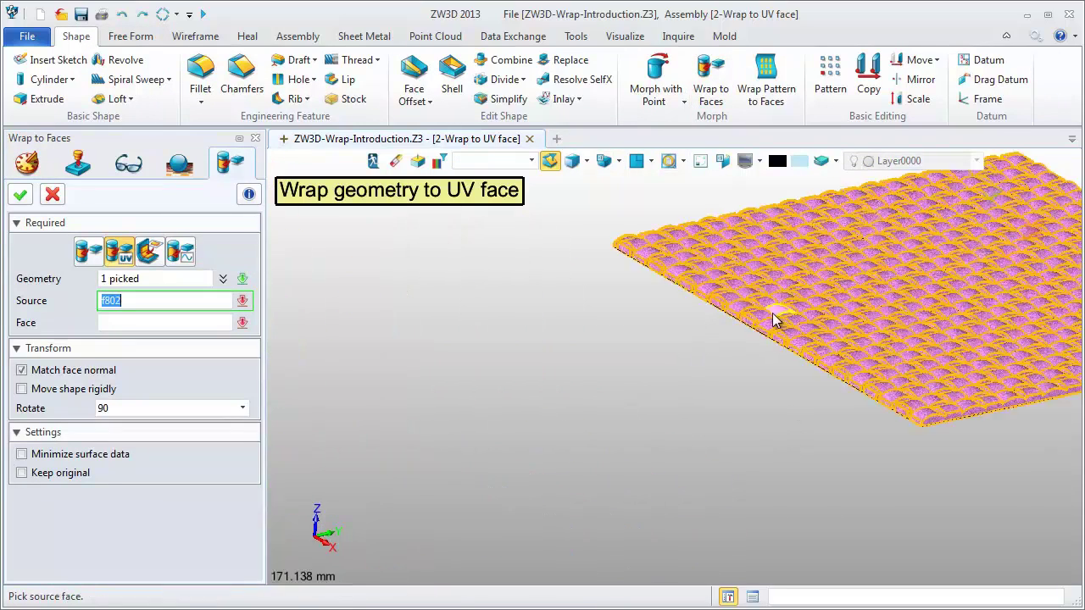
scroll(808, 487, down, 3)
click(807, 489)
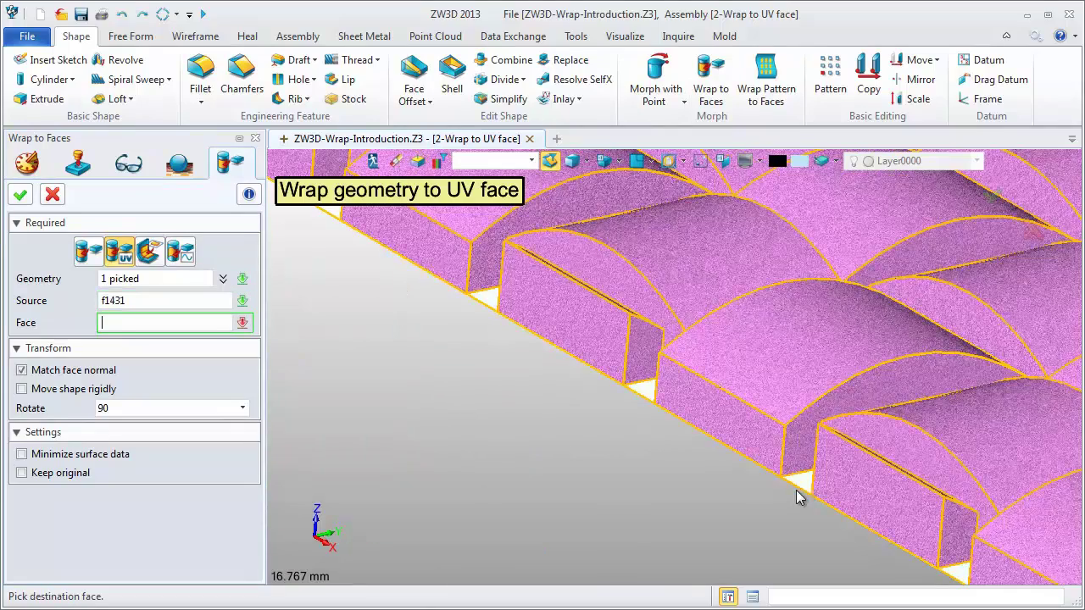
Wrap the woven sheet onto the lampshade's outer face with Match face normal turned off.
scroll(810, 485, down, 5)
scroll(809, 485, down, 8)
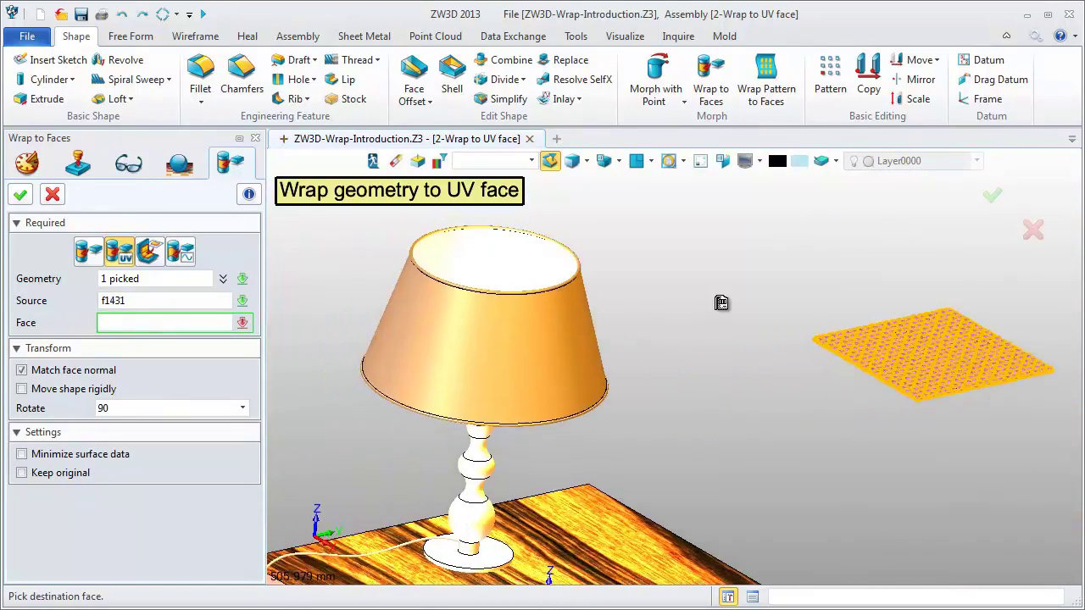
click(523, 356)
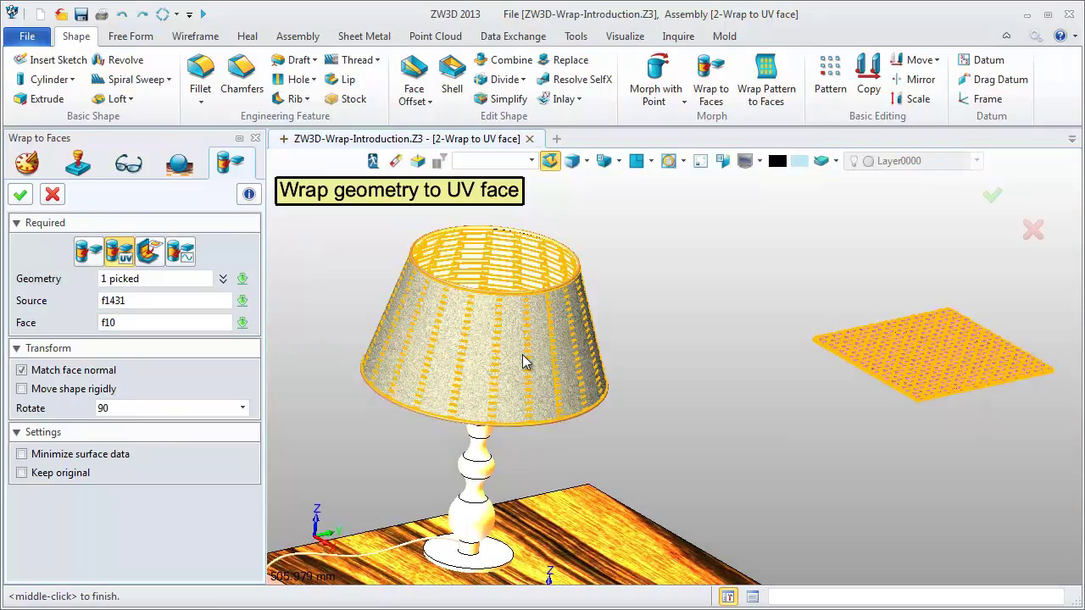
scroll(371, 286, up, 2)
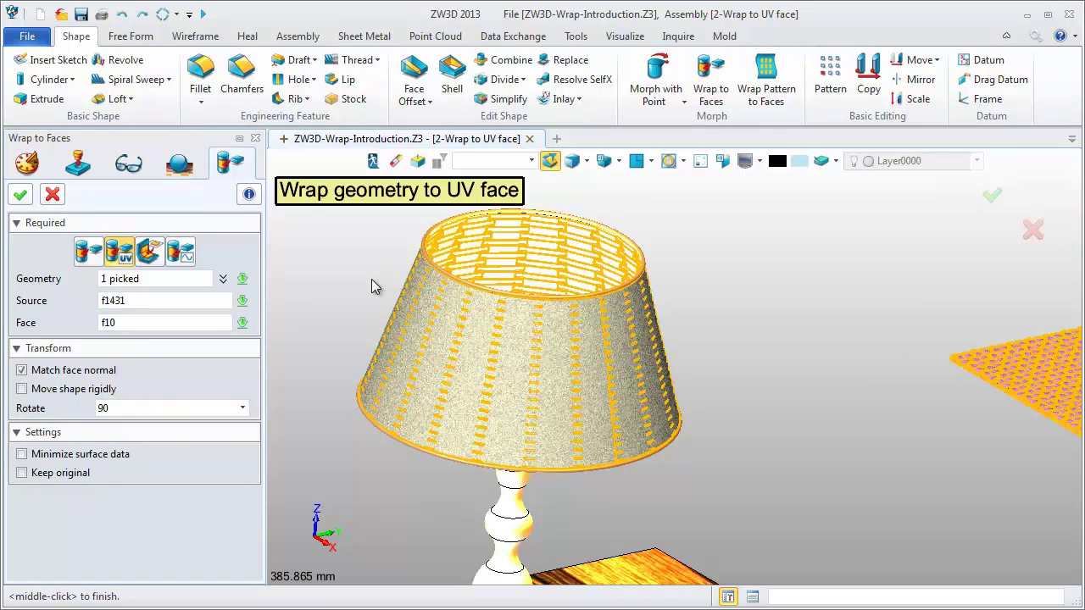
scroll(371, 286, up, 1)
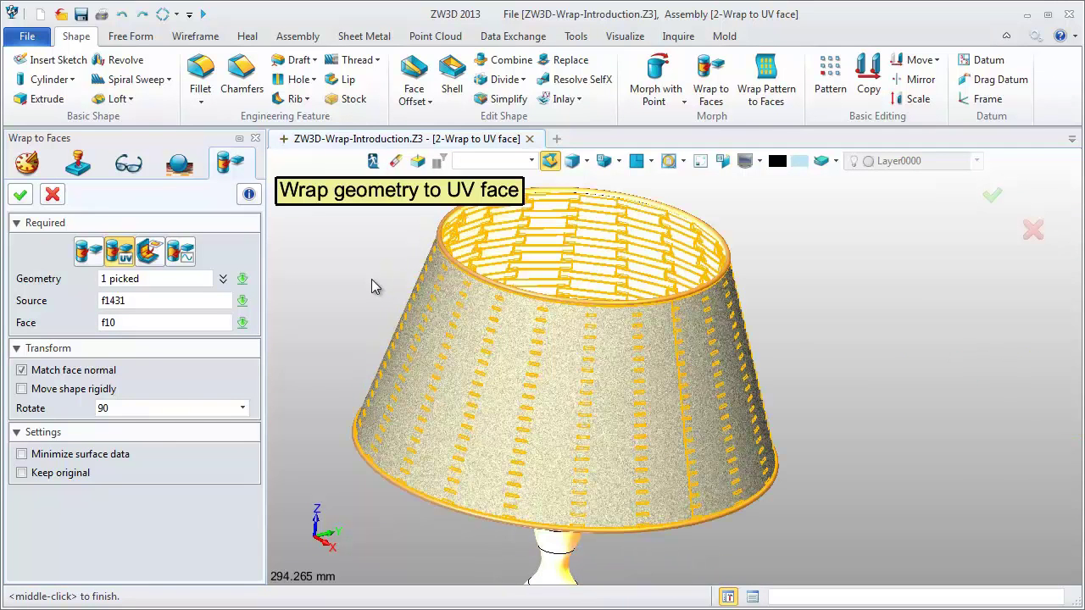
click(22, 370)
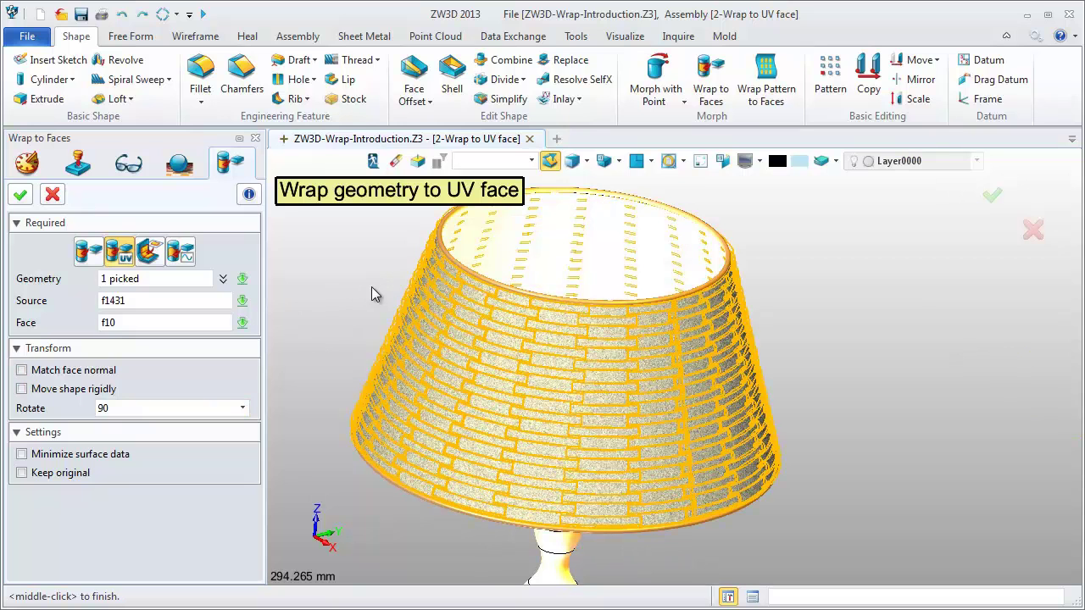
click(20, 194)
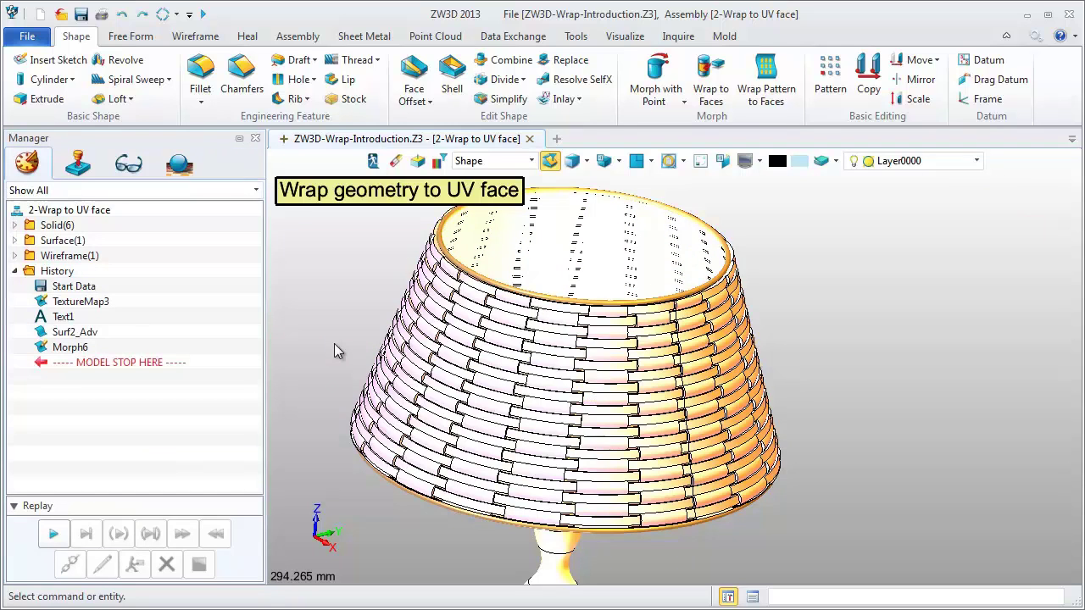
scroll(593, 398, up, 3)
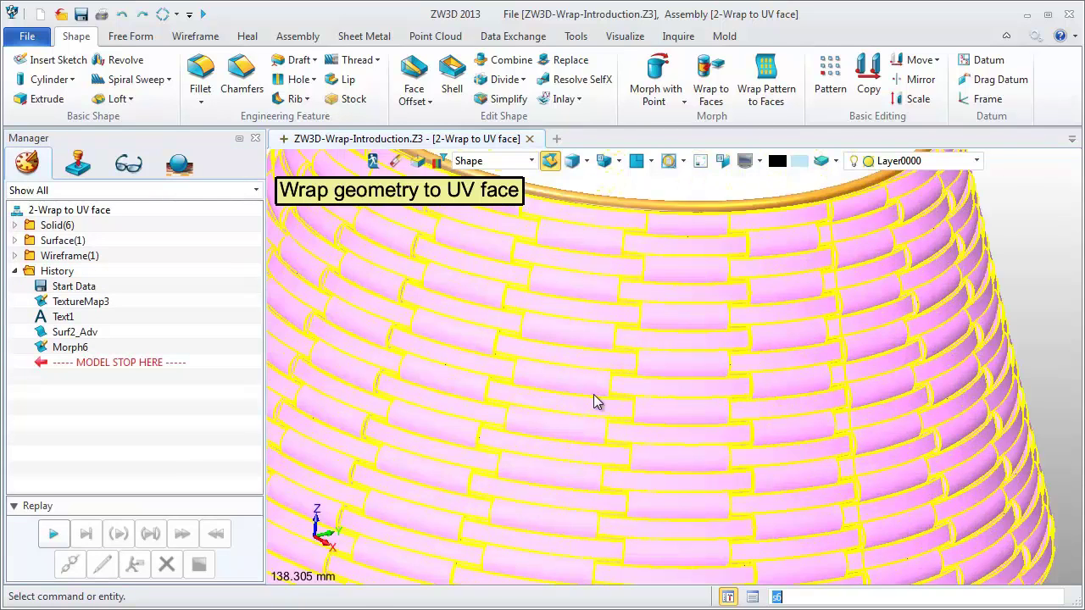
scroll(593, 399, down, 5)
middle_drag(762, 450, 883, 411)
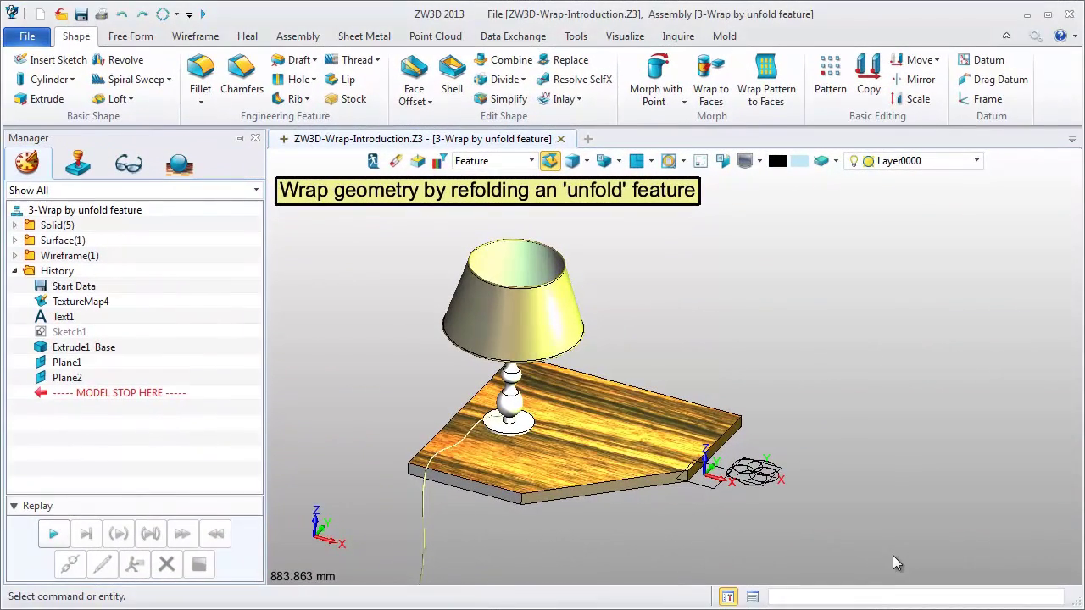
Check which inputs the refold method of Wrap to Faces requires, and close the command without wrapping.
click(715, 92)
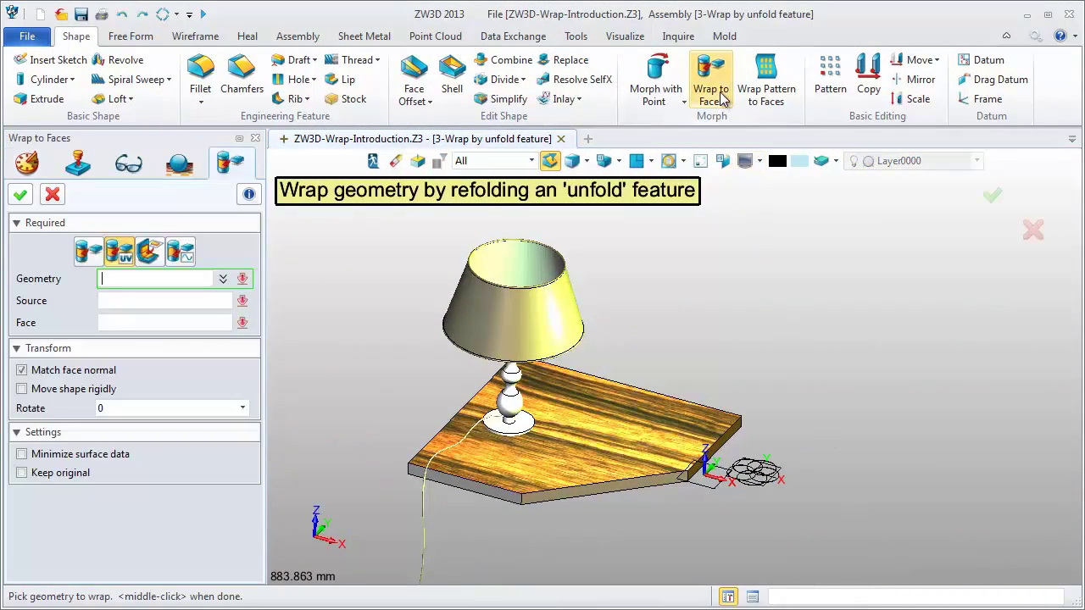
click(153, 258)
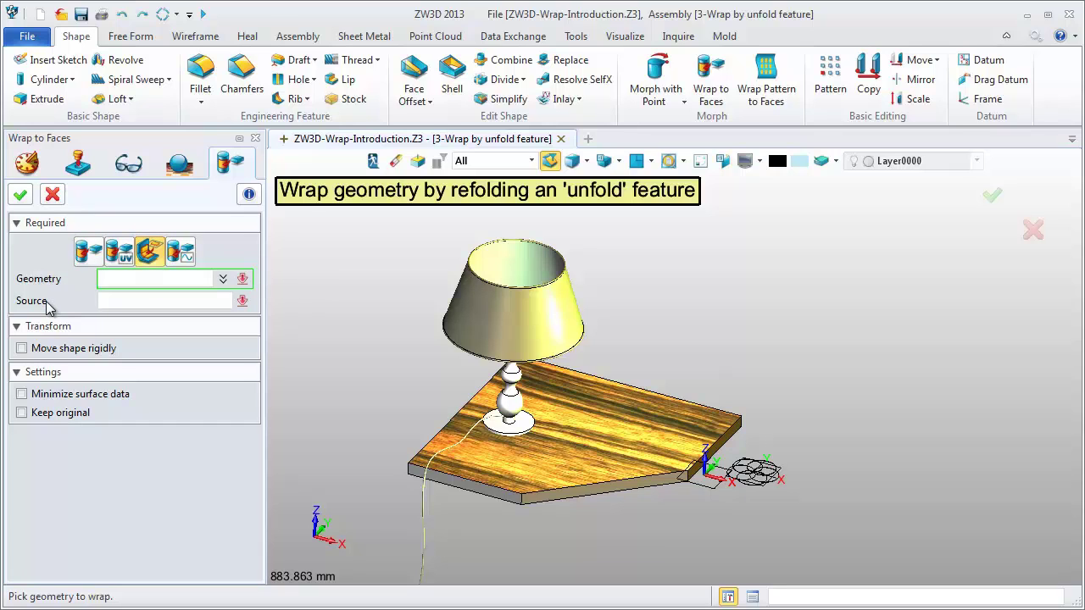
click(52, 195)
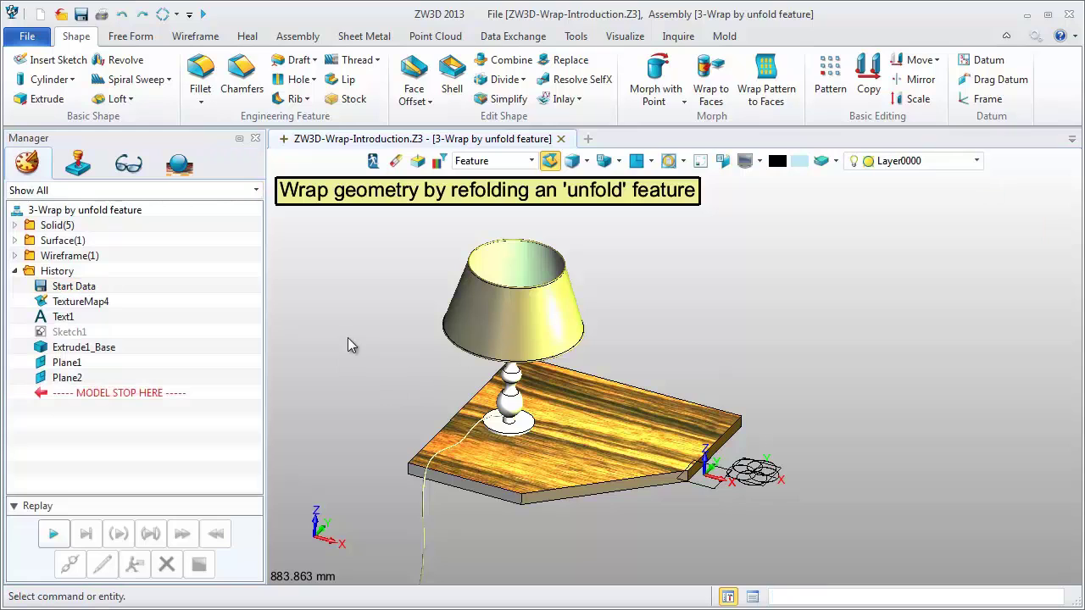
Unfold the lampshade's outer face to a flat outline beside the table using Unfold to Plane.
click(134, 36)
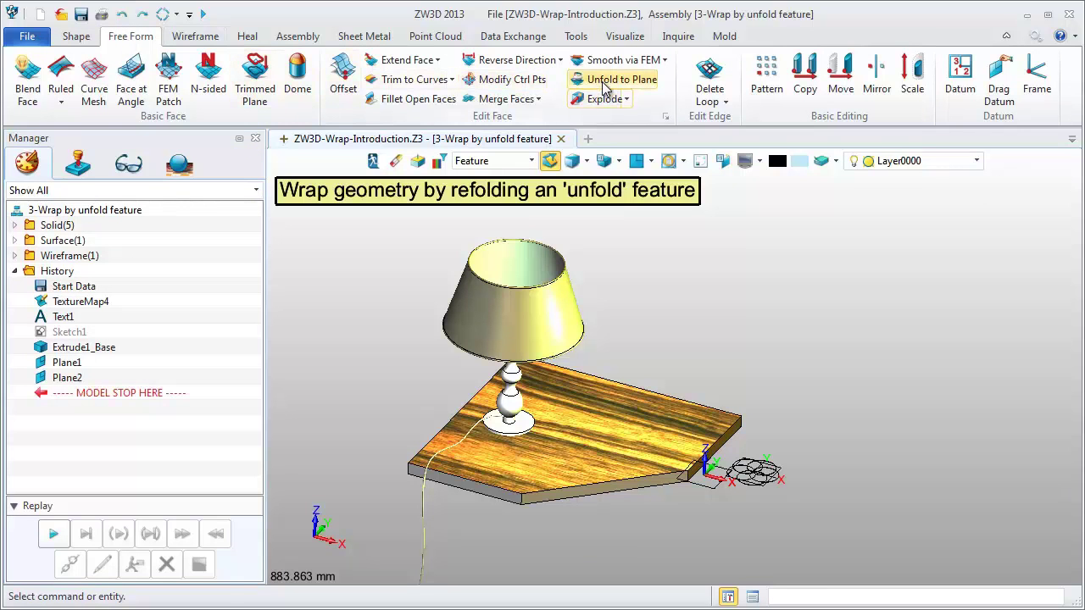
click(631, 80)
click(585, 310)
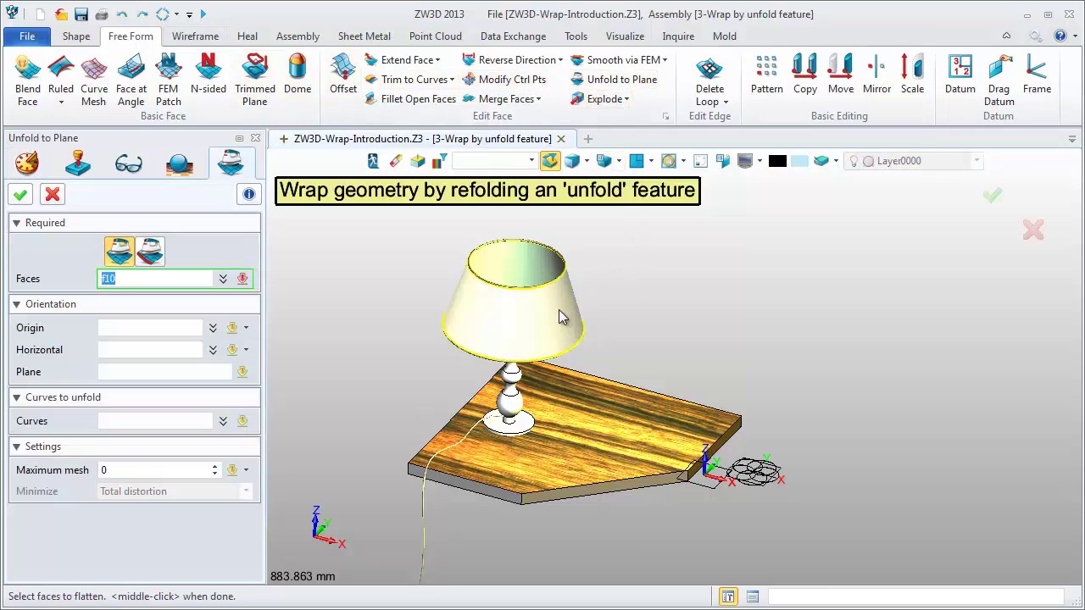
middle_click(629, 299)
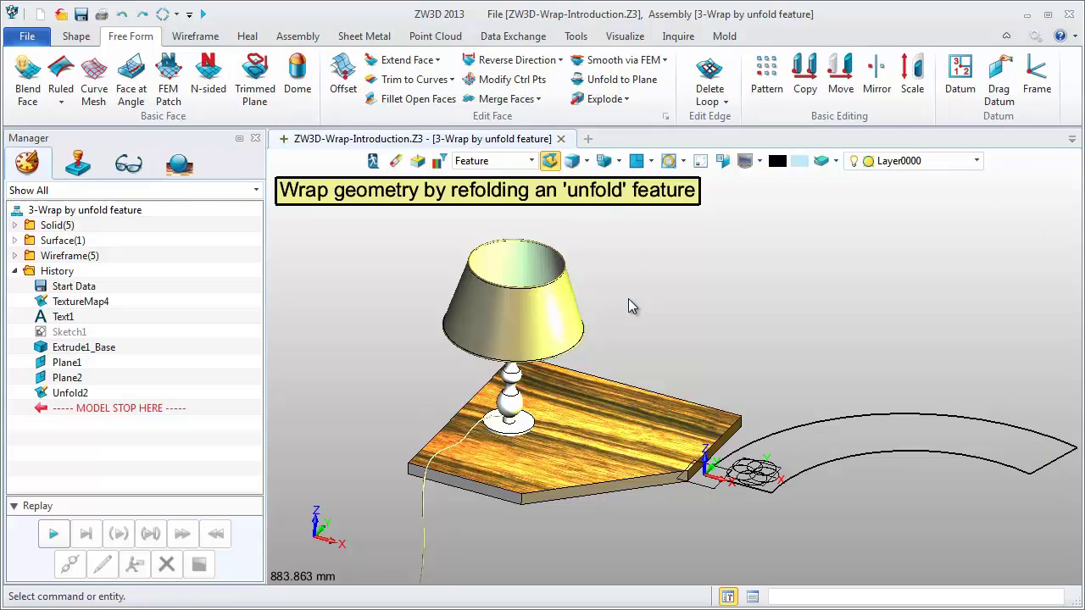
Start a pattern of the flower sketch that follows the longer arc of the unfolded lampshade outline.
click(764, 84)
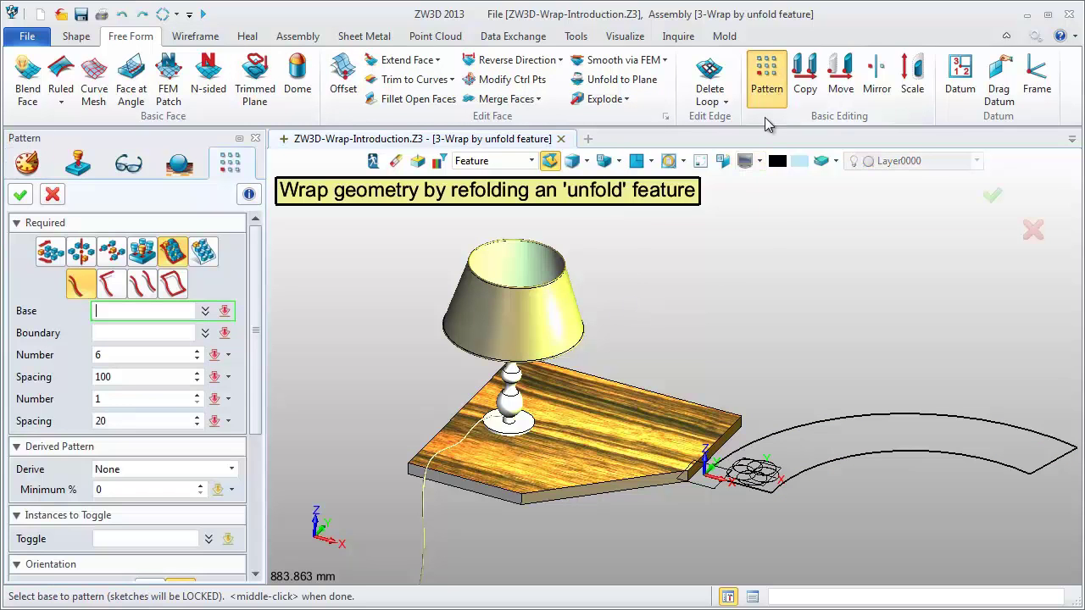
click(759, 469)
middle_click(743, 331)
scroll(743, 332, up, 1)
scroll(742, 331, down, 1)
middle_drag(742, 332, 662, 325)
click(697, 431)
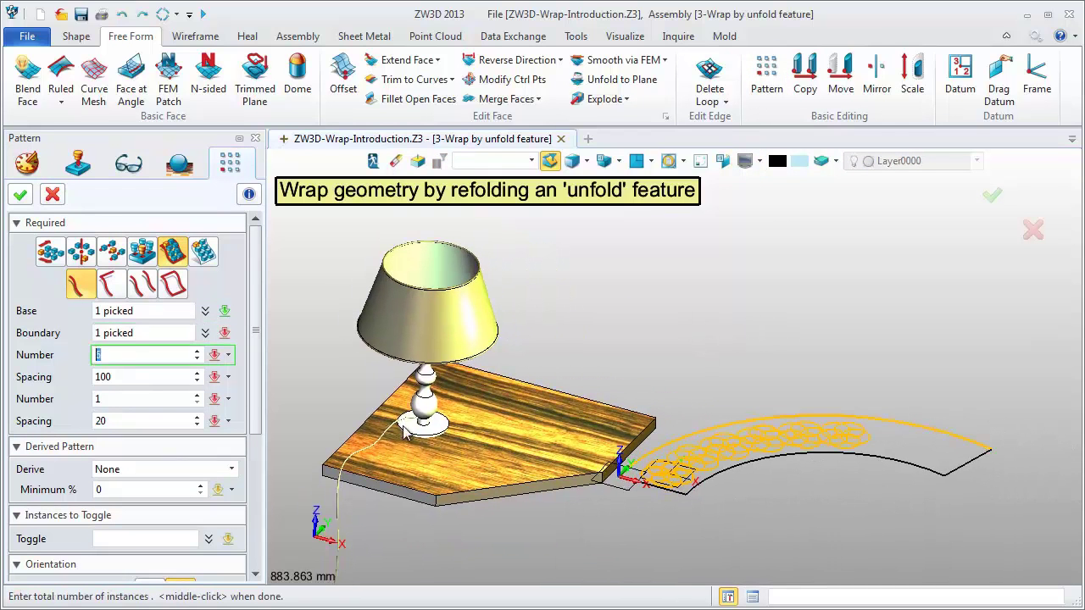
Set the spacing along the arc to 145 mm and create the pattern of six flowers.
click(131, 376)
scroll(130, 377, up, 2)
key(ctrl+a)
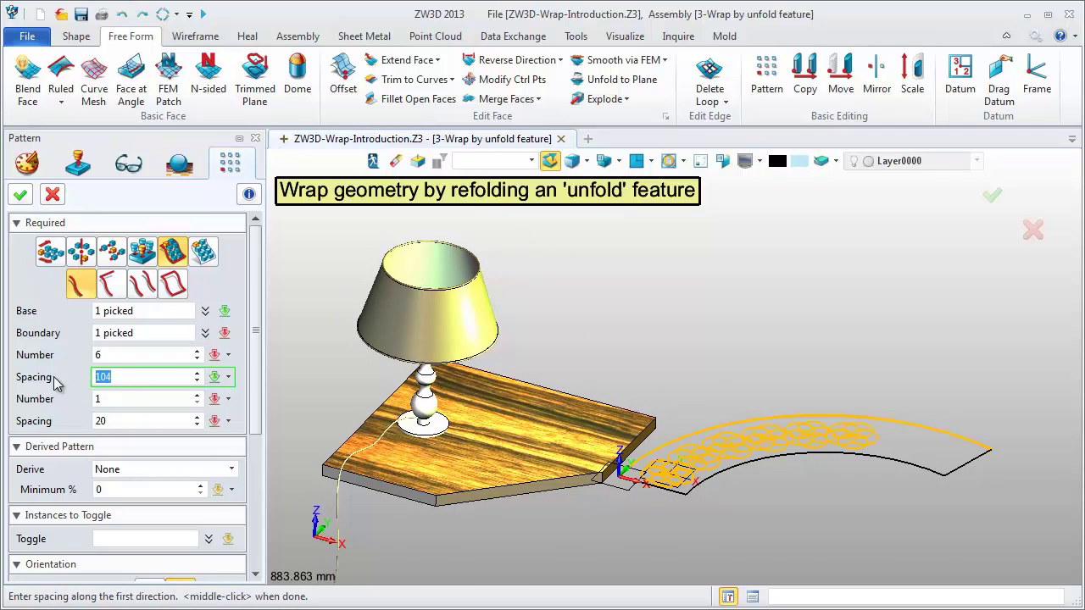
text(145)
key(Return)
right_drag(784, 326, 793, 365)
click(22, 197)
click(20, 196)
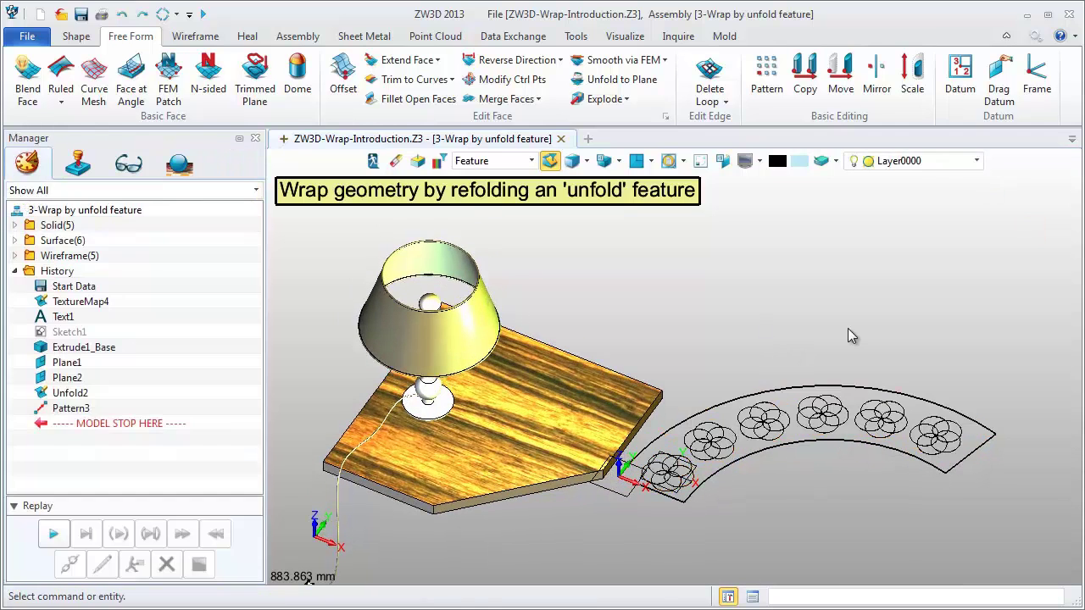
Start a Wrap to Faces by refolding with all six flowers inside the unfolded outline as geometry.
middle_drag(843, 316, 831, 290)
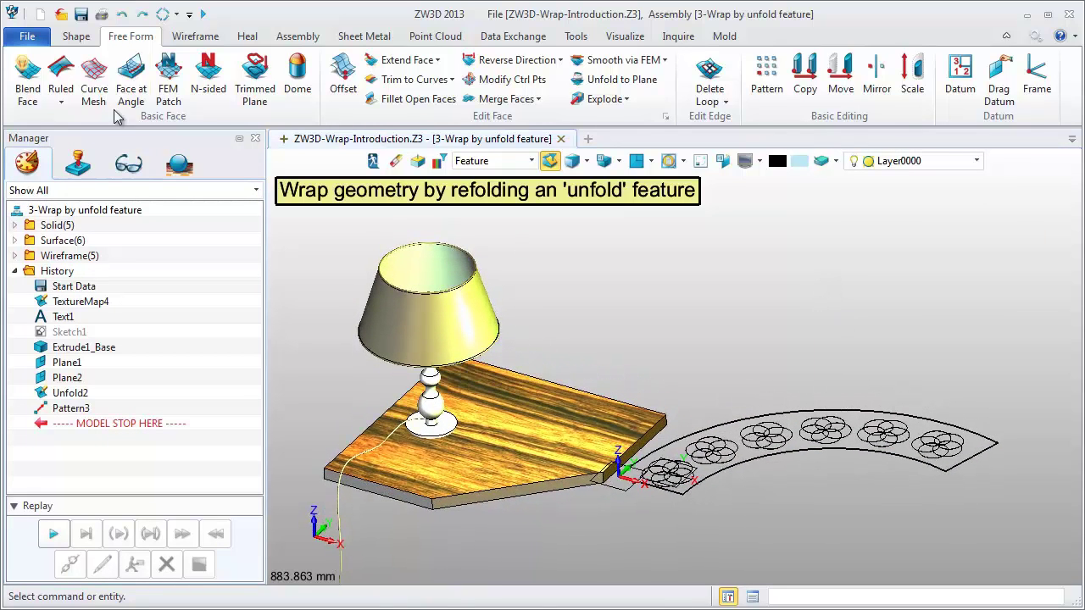
click(76, 37)
click(710, 85)
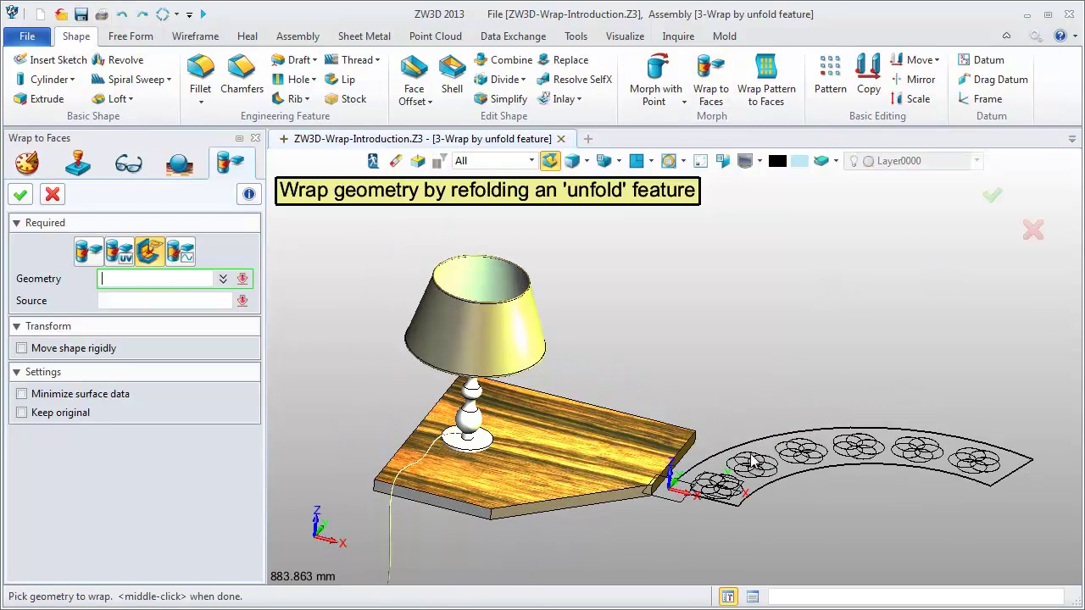
click(810, 454)
click(858, 446)
click(916, 449)
click(973, 461)
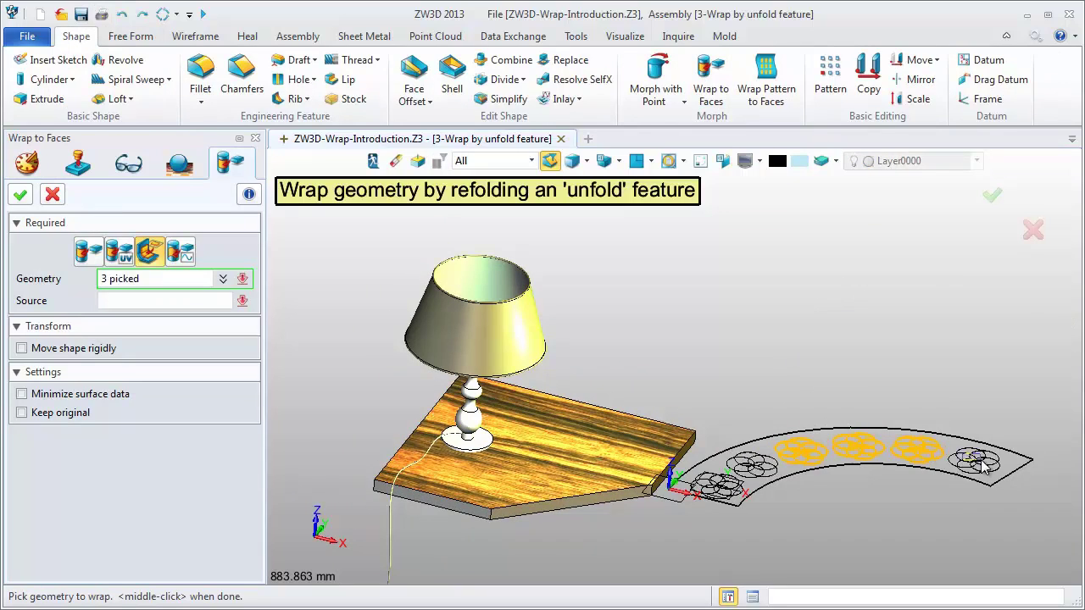
click(760, 460)
click(724, 477)
middle_click(773, 327)
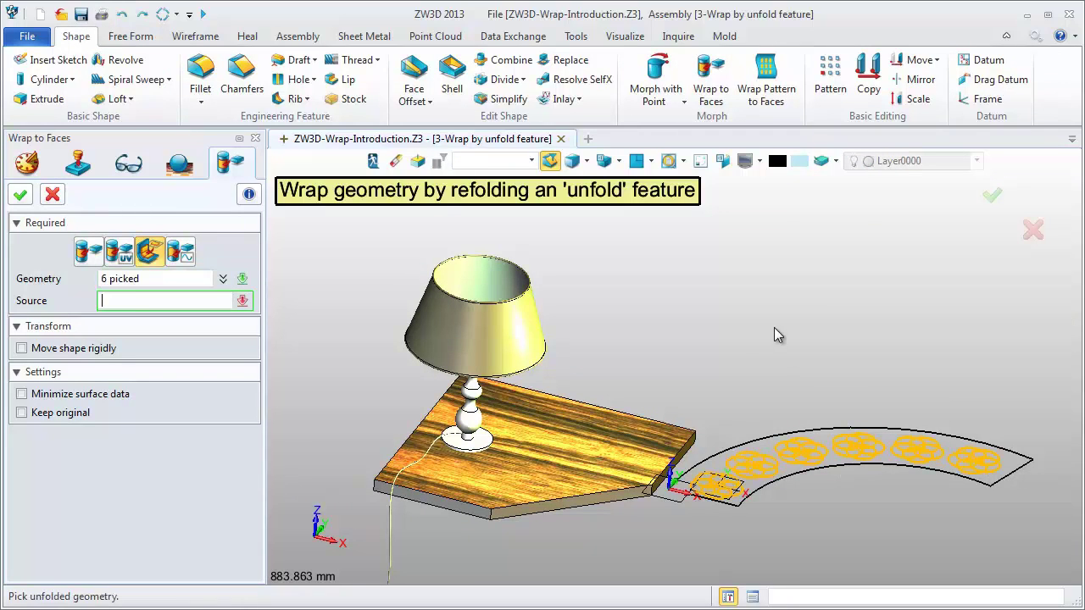
Refold the six flowers onto the lampshade using the unfolded outline as the source.
click(724, 452)
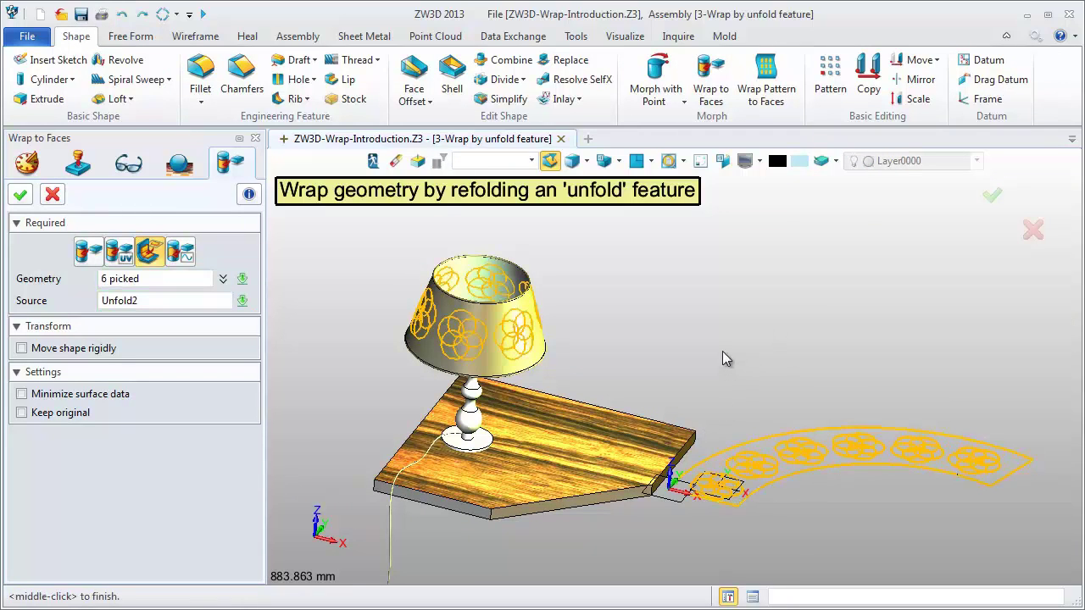
mouse_move(722, 351)
right_down()
mouse_move(637, 353)
mouse_move(386, 321)
mouse_move(893, 388)
mouse_move(709, 368)
mouse_move(719, 370)
right_up()
click(21, 195)
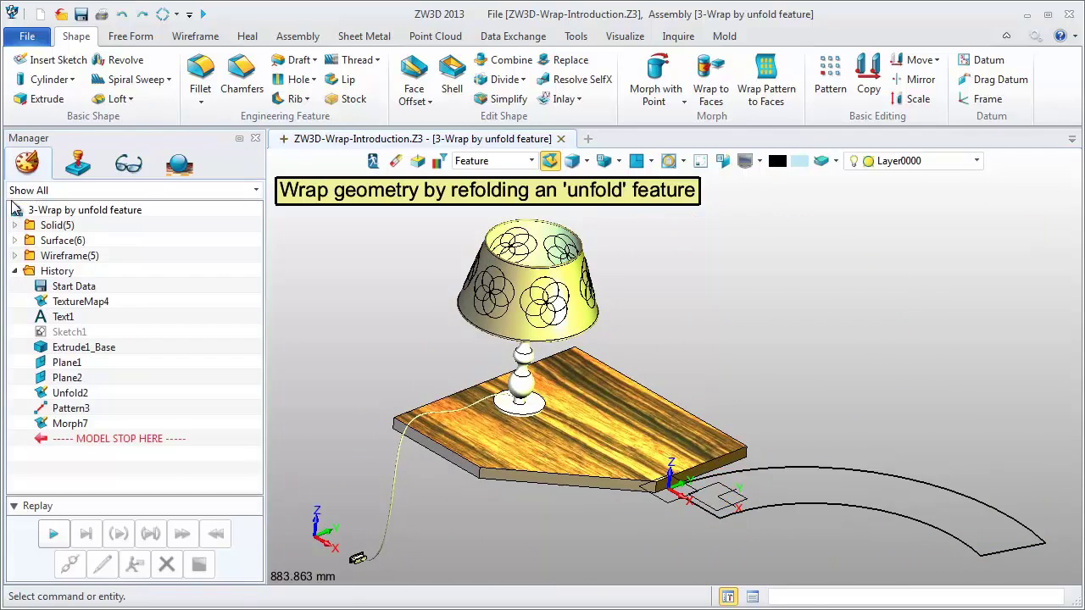
Erase the unfolded outline curves beside the table.
mouse_move(379, 367)
right_down()
mouse_move(379, 342)
mouse_move(398, 358)
right_up()
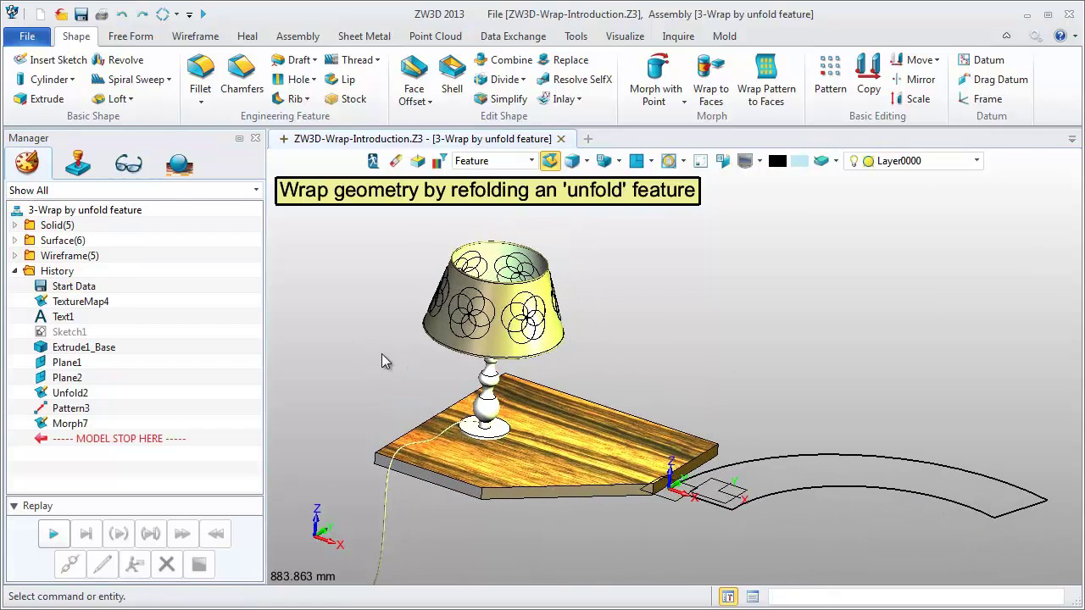
click(395, 161)
click(842, 458)
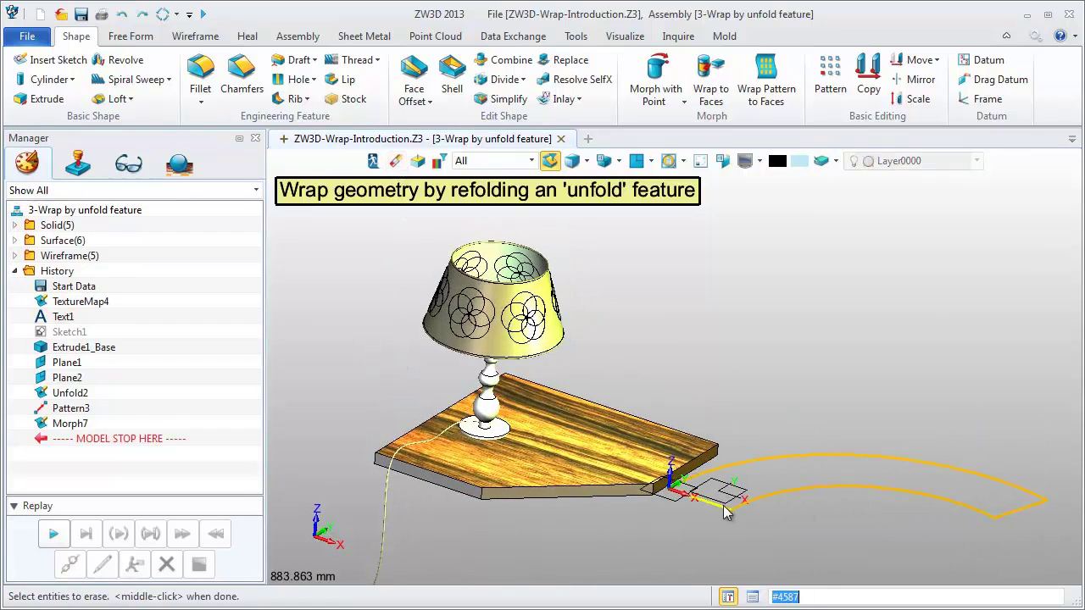
click(736, 497)
middle_click(816, 361)
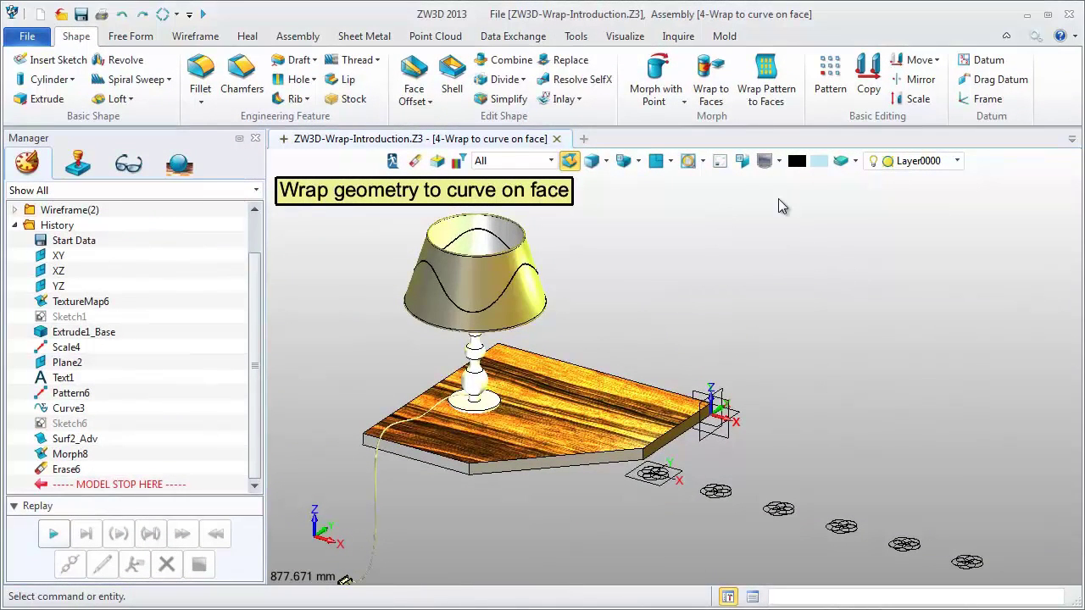
Start a Wrap to Faces along a curve with the row of six flowers as geometry and Plane2 as datum.
click(710, 85)
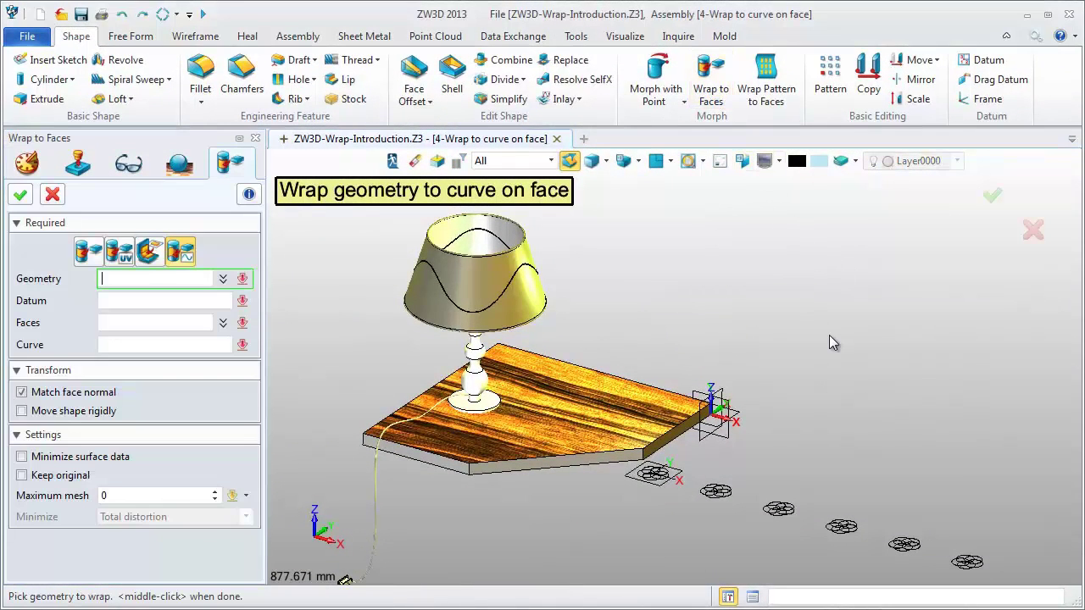
drag(656, 465, 1028, 595)
middle_click(943, 385)
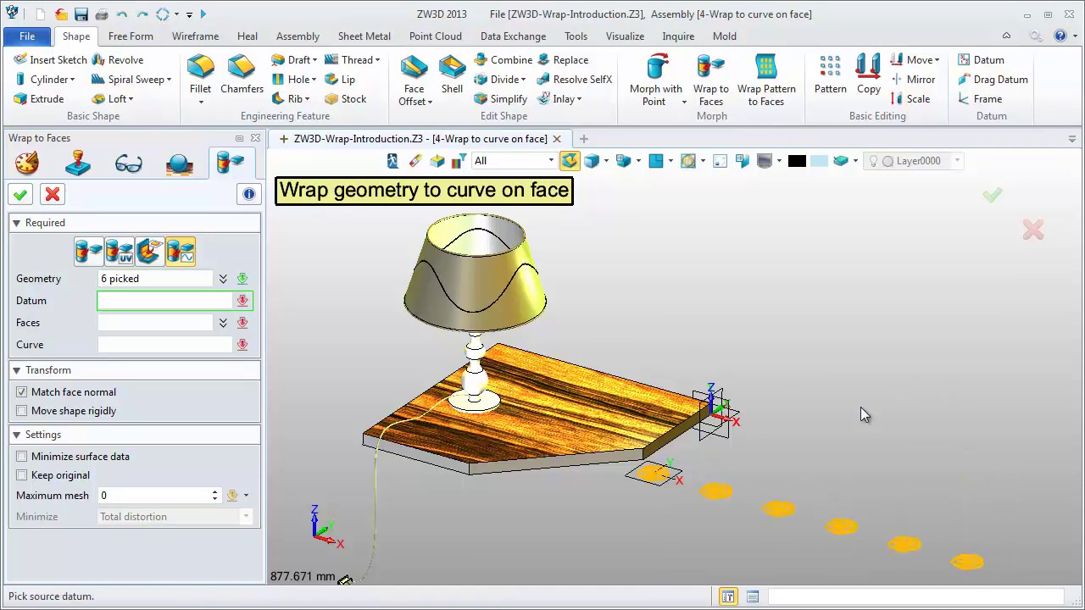
click(682, 473)
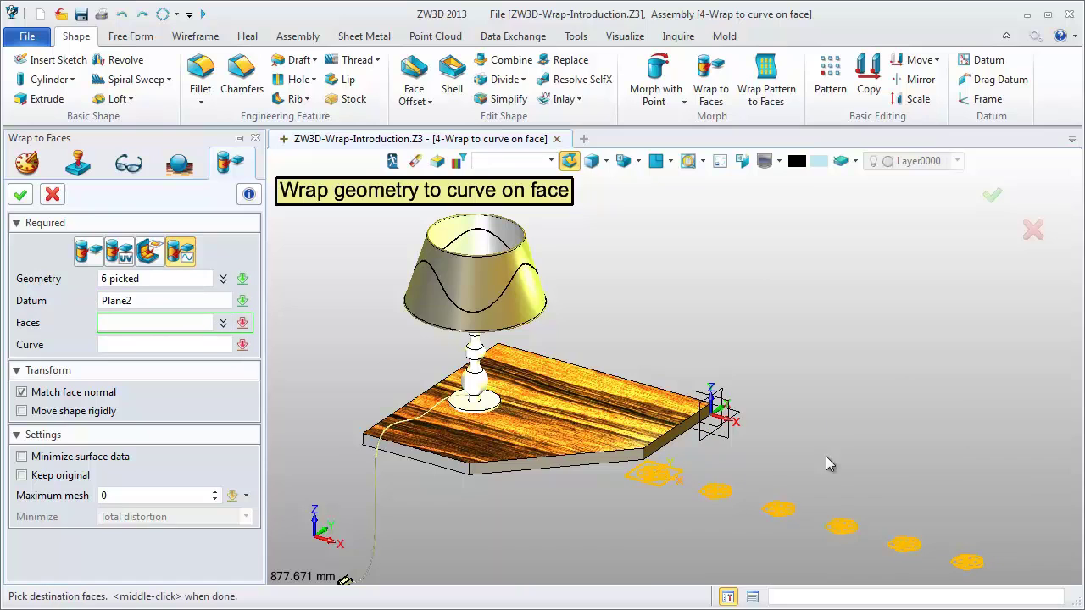
Wrap the six flowers onto the lampshade's outer face along its wavy curve.
click(542, 297)
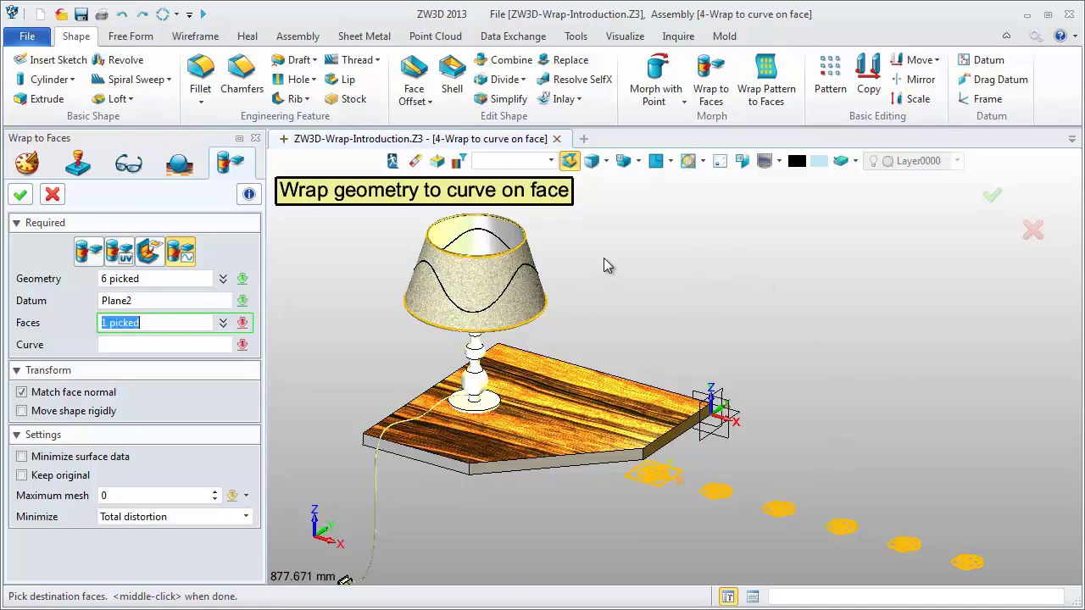
middle_click(607, 266)
click(537, 270)
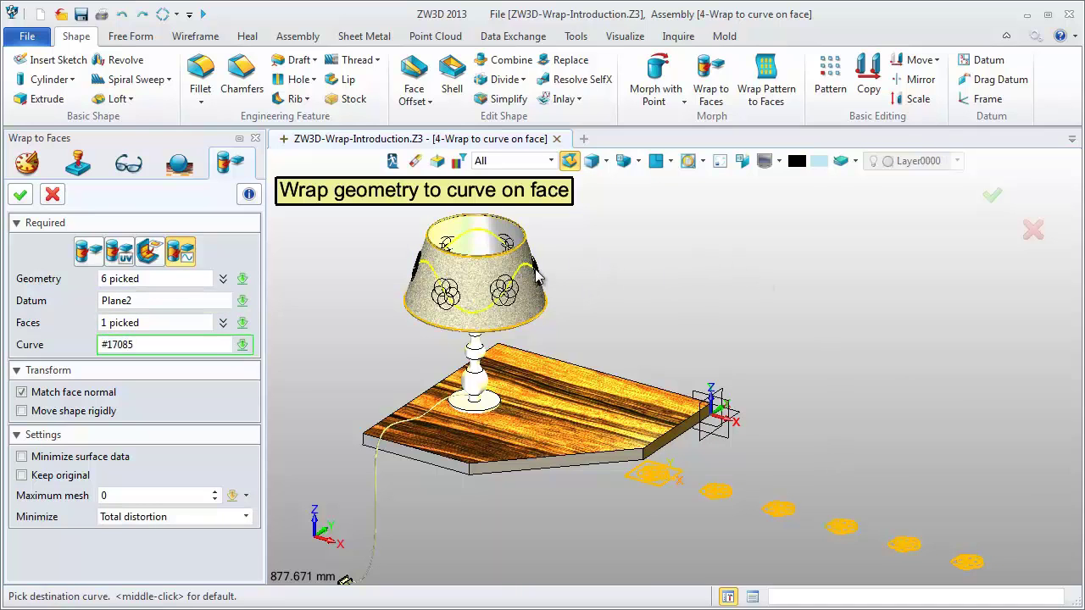
middle_click(622, 265)
scroll(623, 259, up, 4)
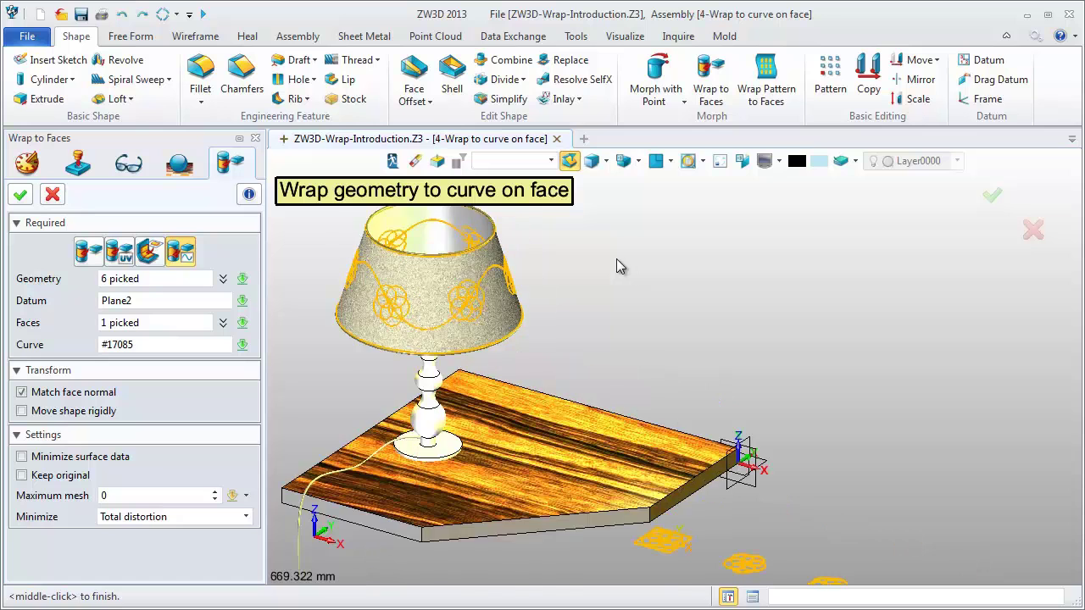
middle_drag(572, 274, 755, 326)
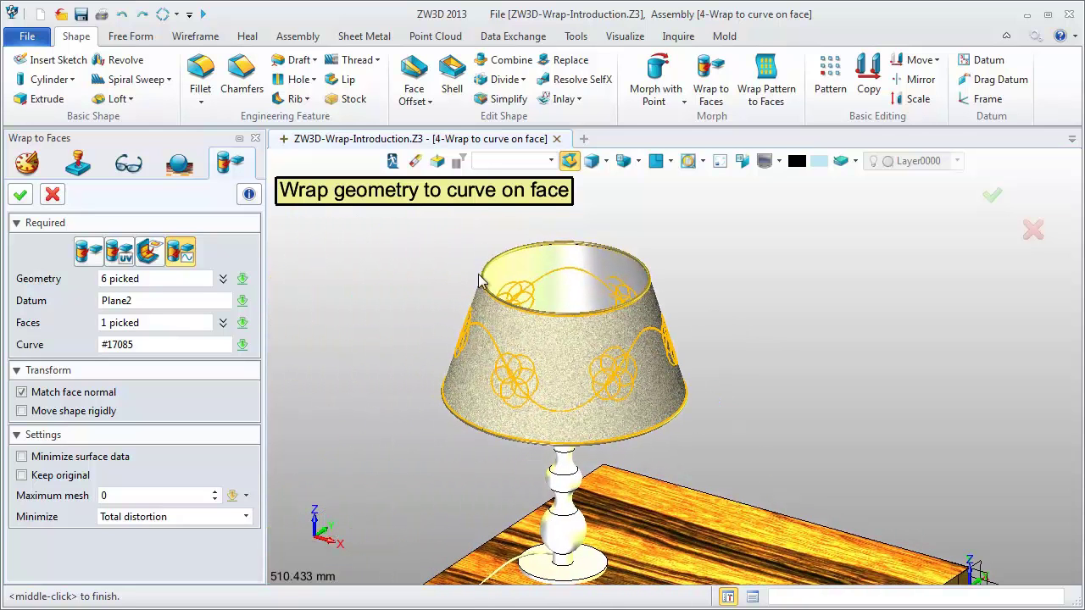
click(20, 195)
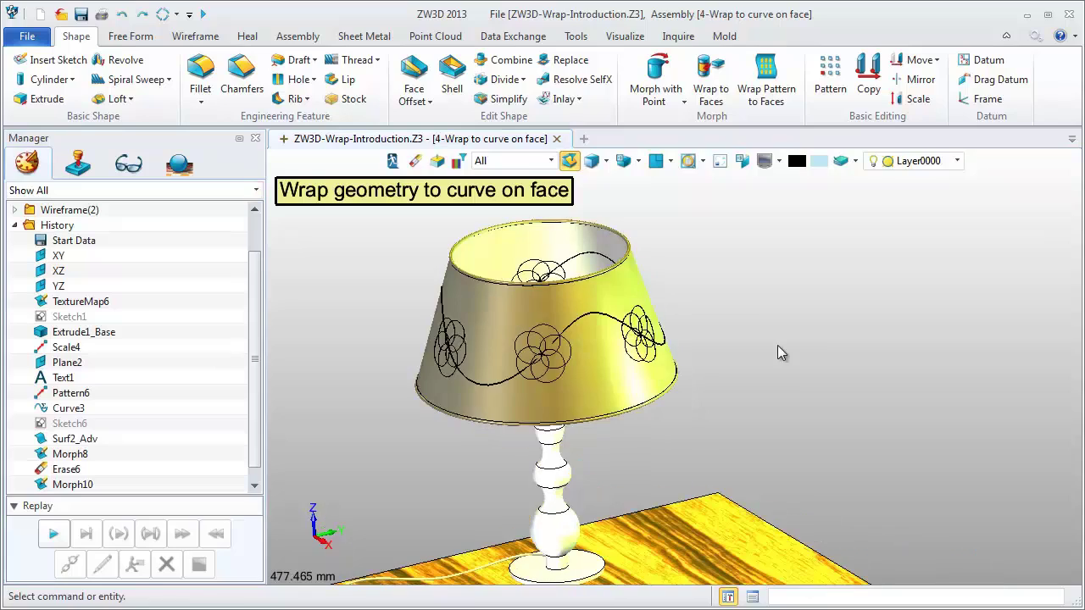
key(F3)
click(549, 467)
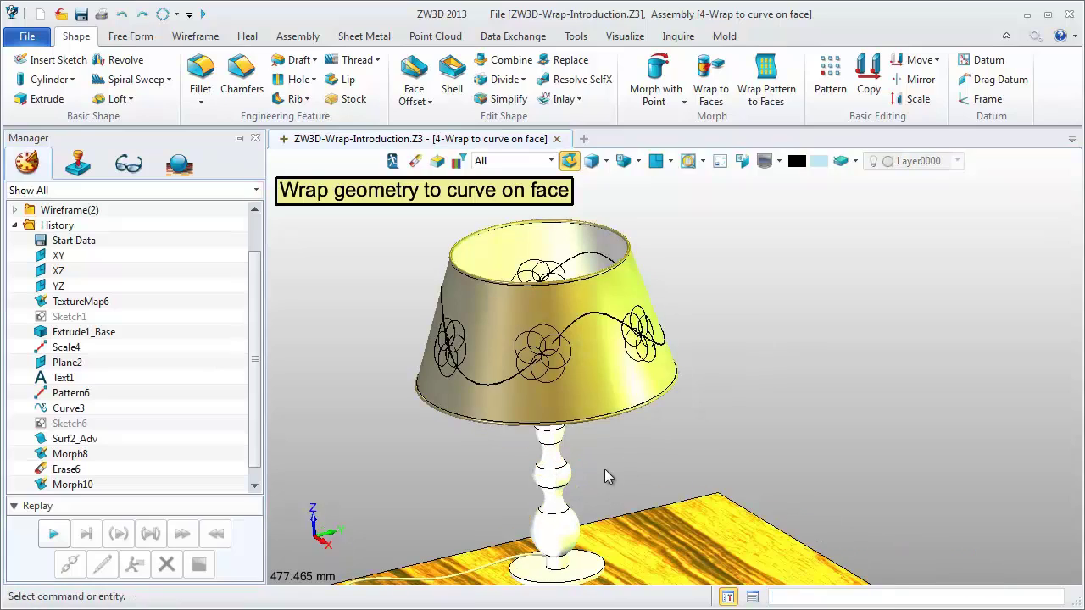
right_drag(605, 473, 359, 489)
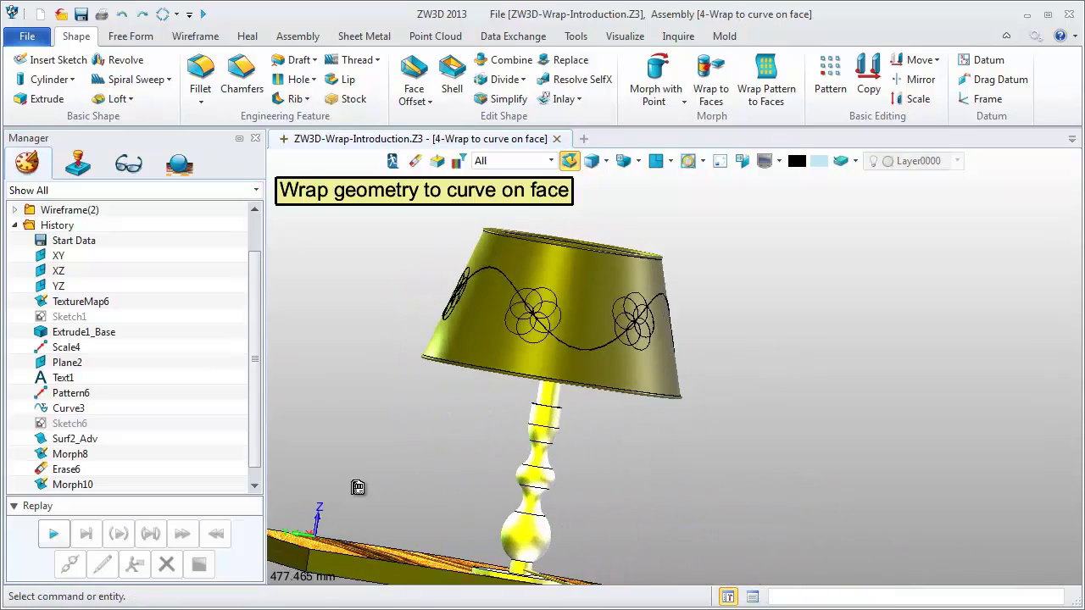
right_drag(593, 502, 473, 540)
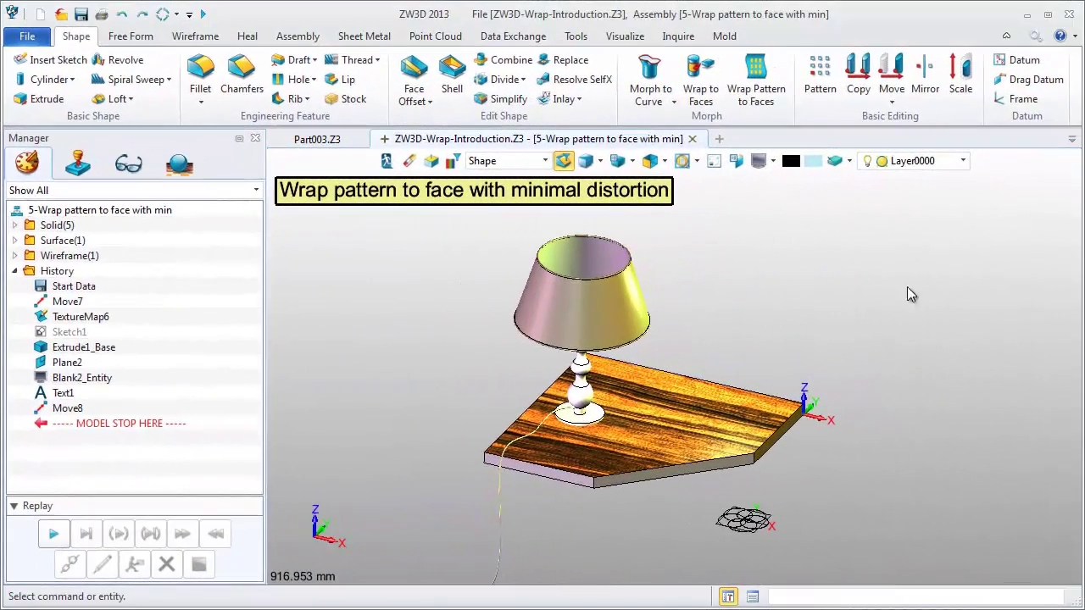
Start a minimal-distortion Wrap Pattern to Faces with the flower as geometry, Plane2 as datum and the lampshade's outer face as target.
click(756, 85)
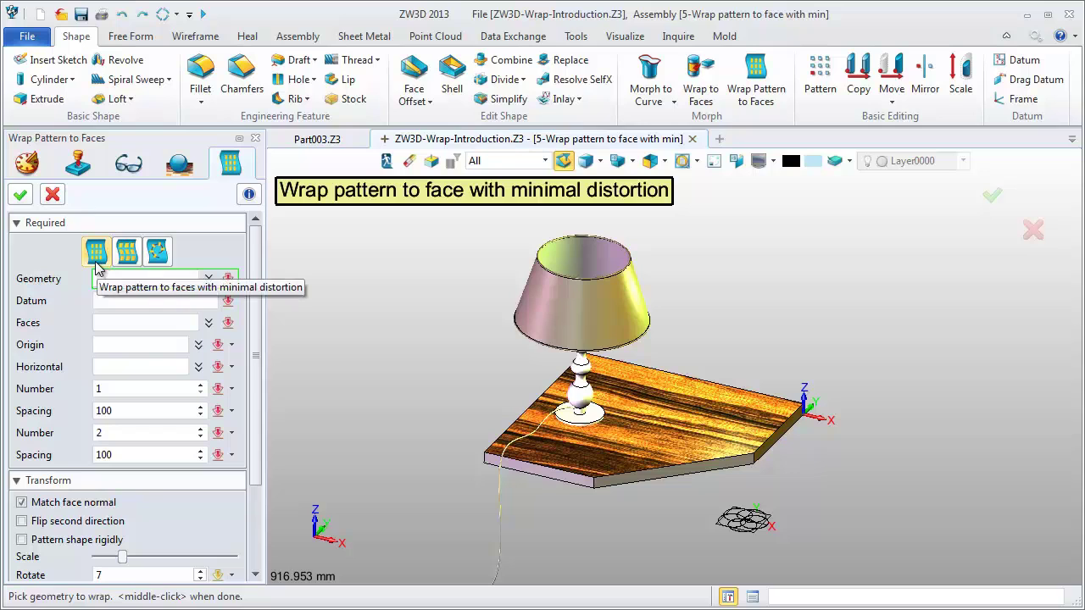
click(719, 522)
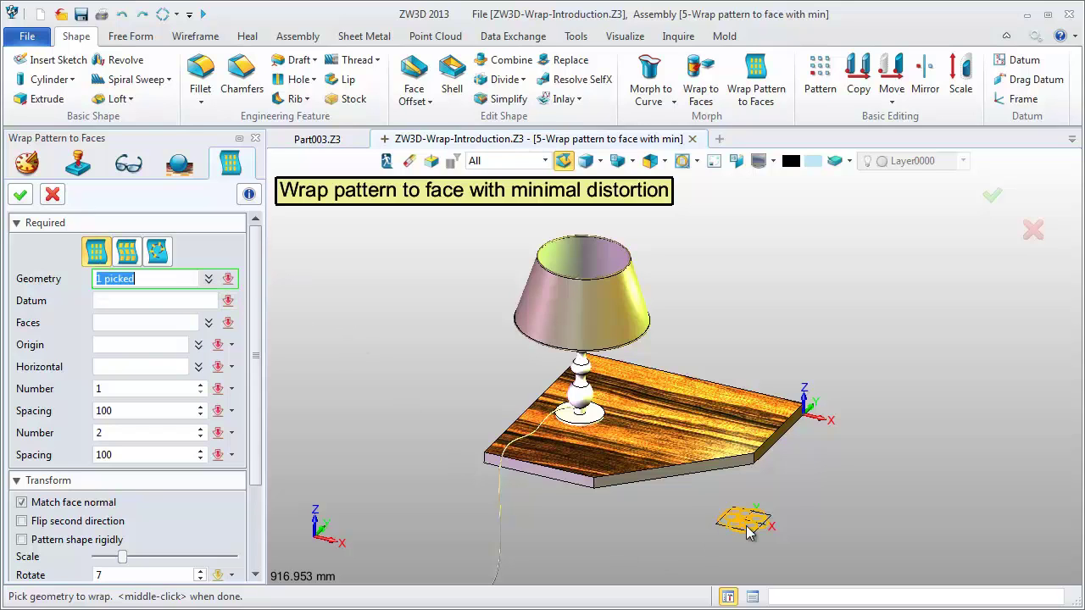
click(777, 515)
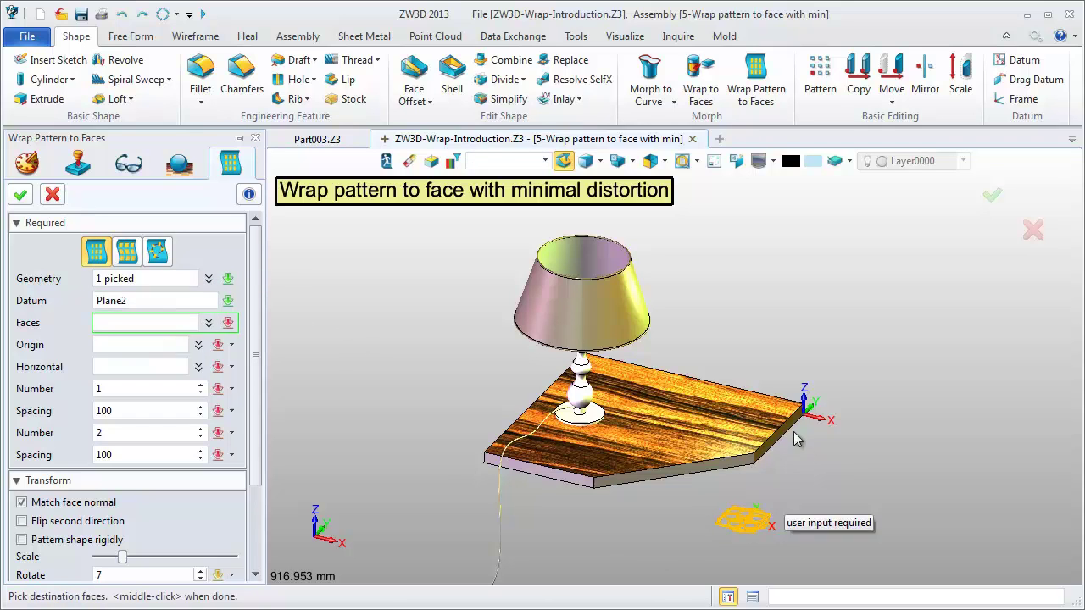
click(560, 317)
middle_click(465, 295)
Place the pattern's origin near the lower front edge of the lampshade and set its horizontal direction to 0.84854,0,0.52913.
scroll(464, 295, up, 2)
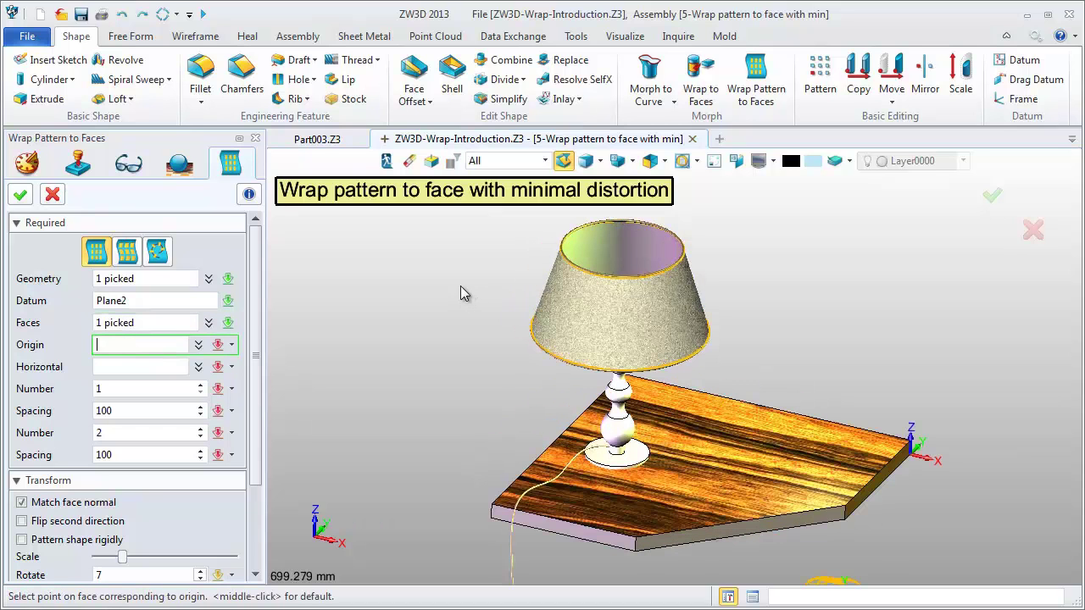
click(609, 343)
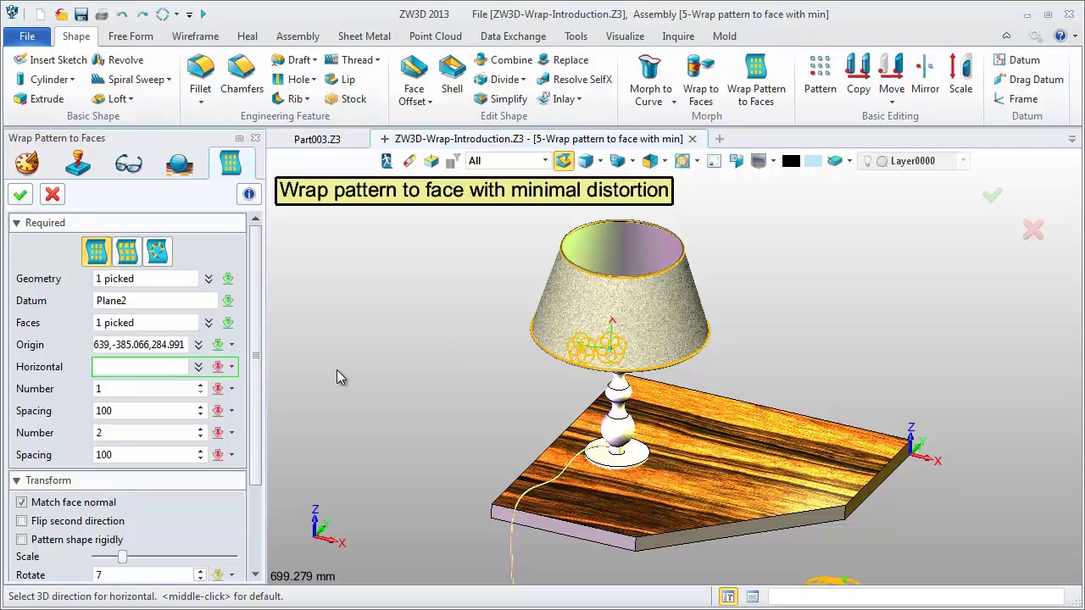
click(623, 449)
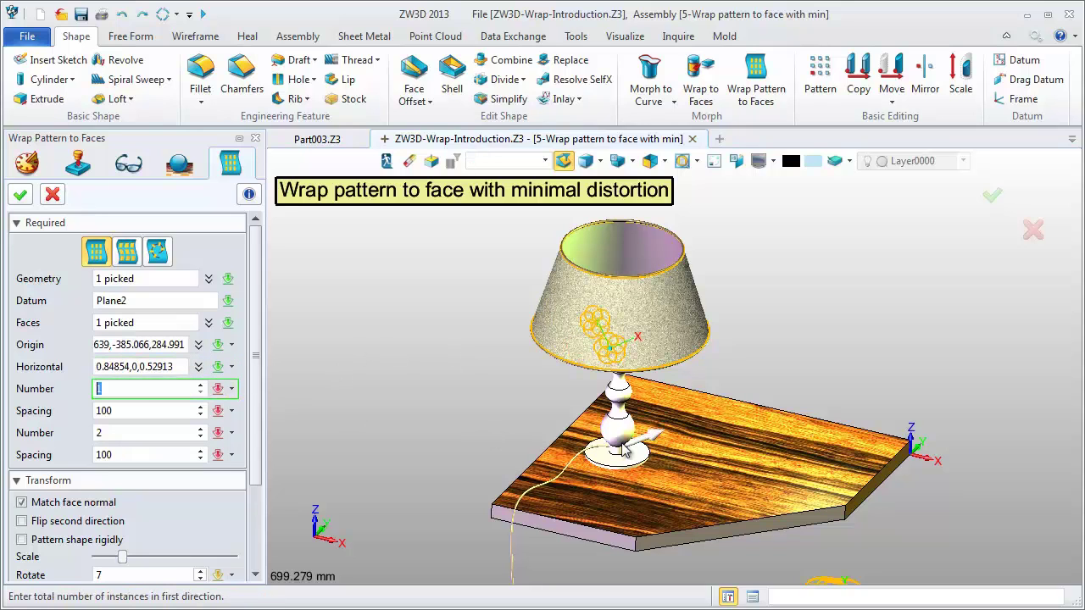
Set the flower pattern to 3 instances at 125 mm spacing in the first direction and 2 at 120 mm in the second.
text(2)
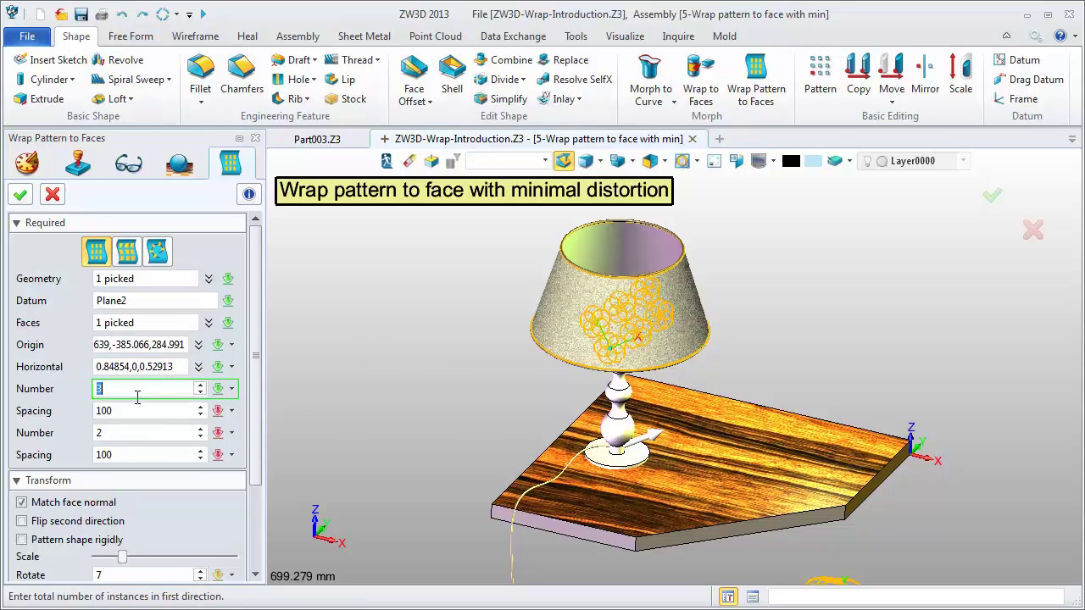
key(Tab)
key(Tab)
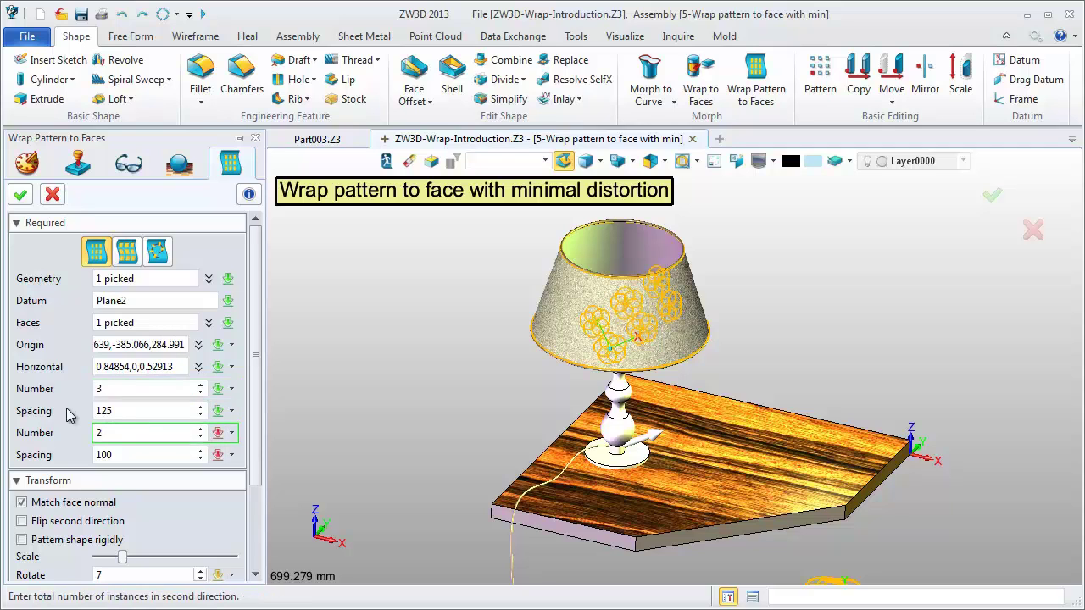
click(135, 455)
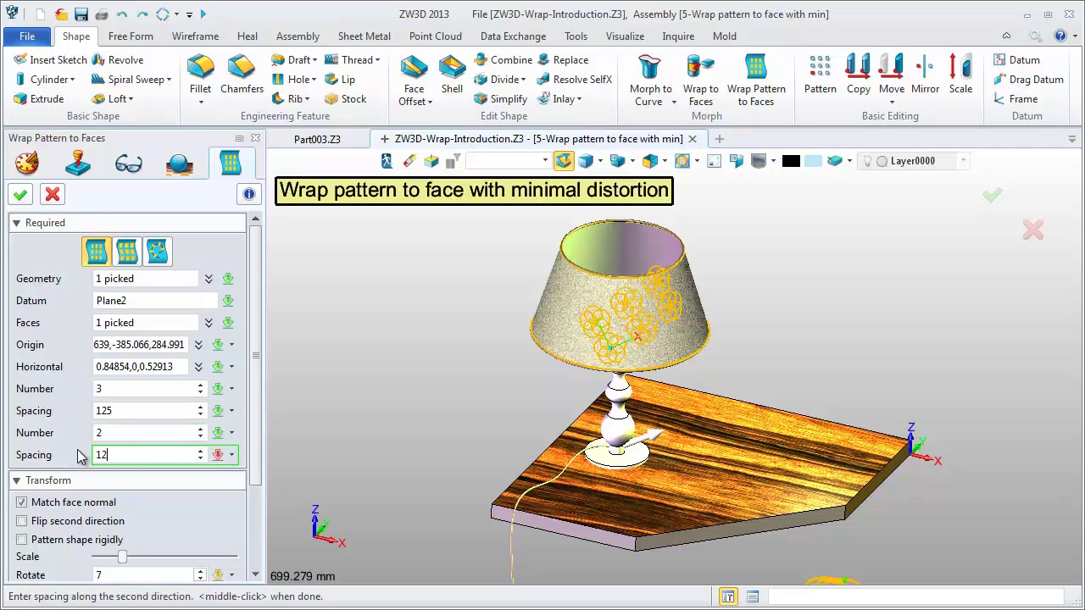
key(Tab)
Rotate the wrapped flower pattern to -8 degrees, keep its scale at -32, and create it on the lampshade.
drag(255, 475, 255, 533)
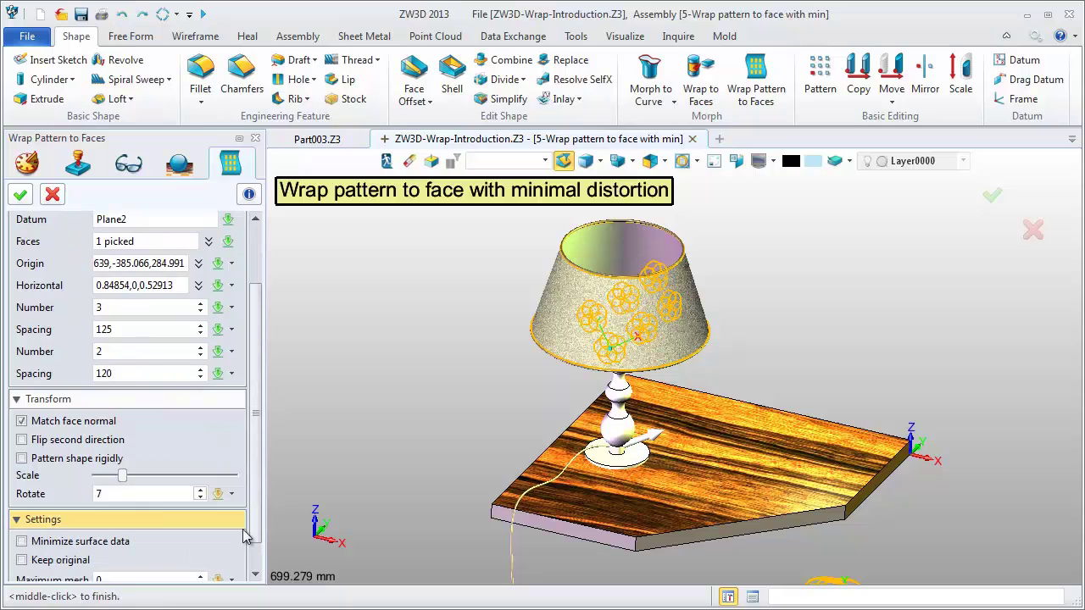
click(125, 492)
scroll(125, 492, down, 10)
scroll(124, 494, down, 6)
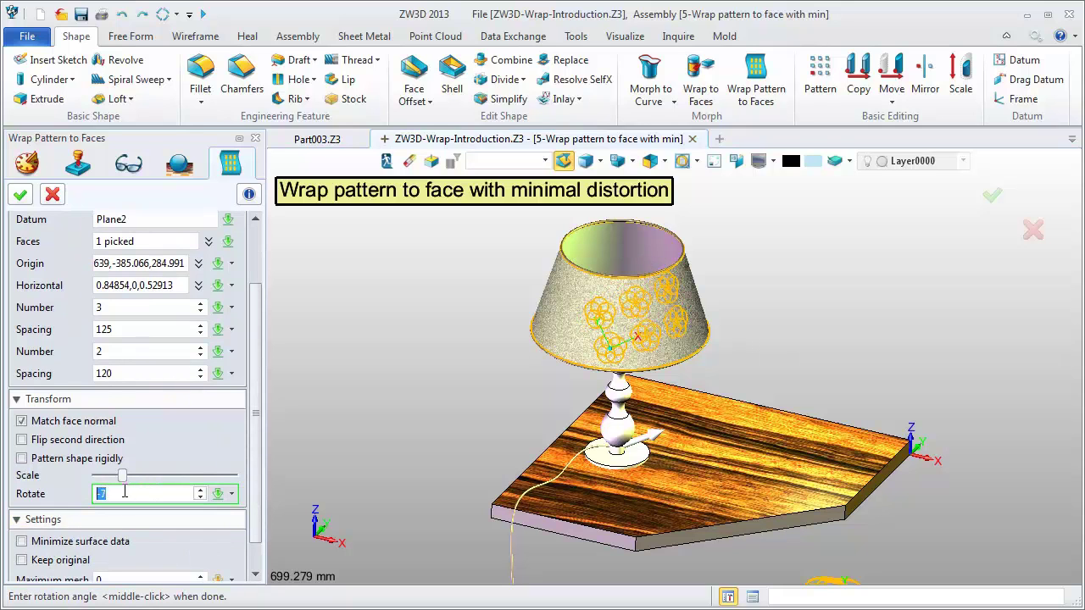
drag(125, 481, 124, 481)
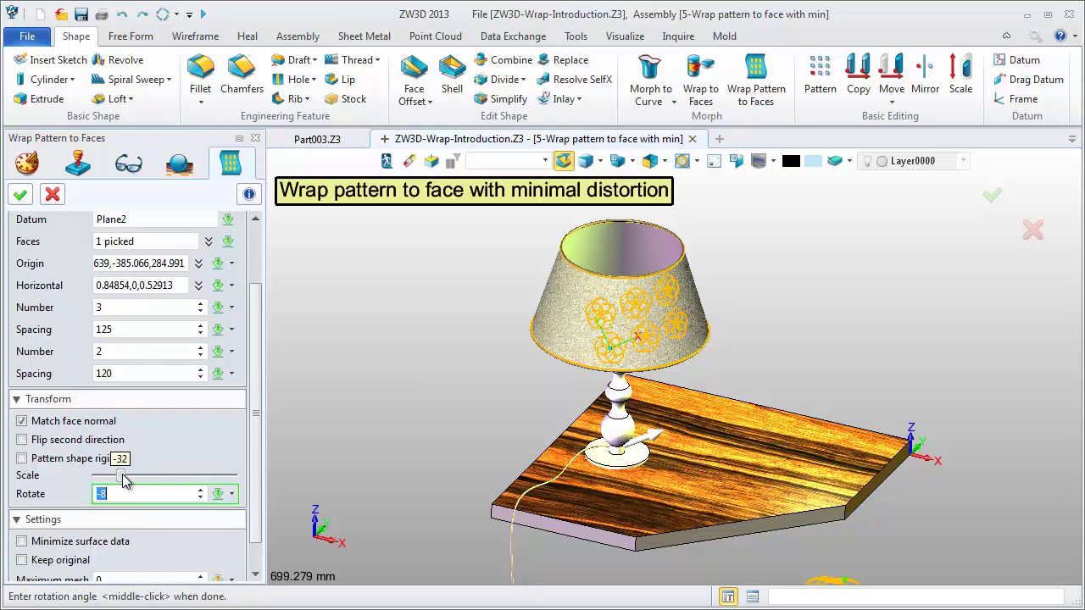
click(21, 196)
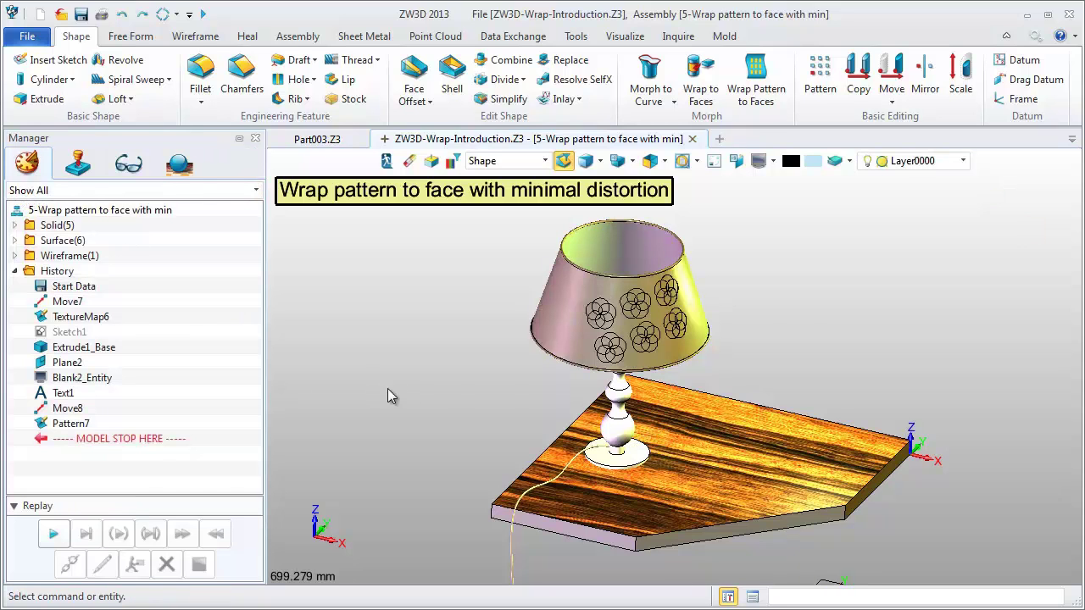
scroll(807, 344, up, 3)
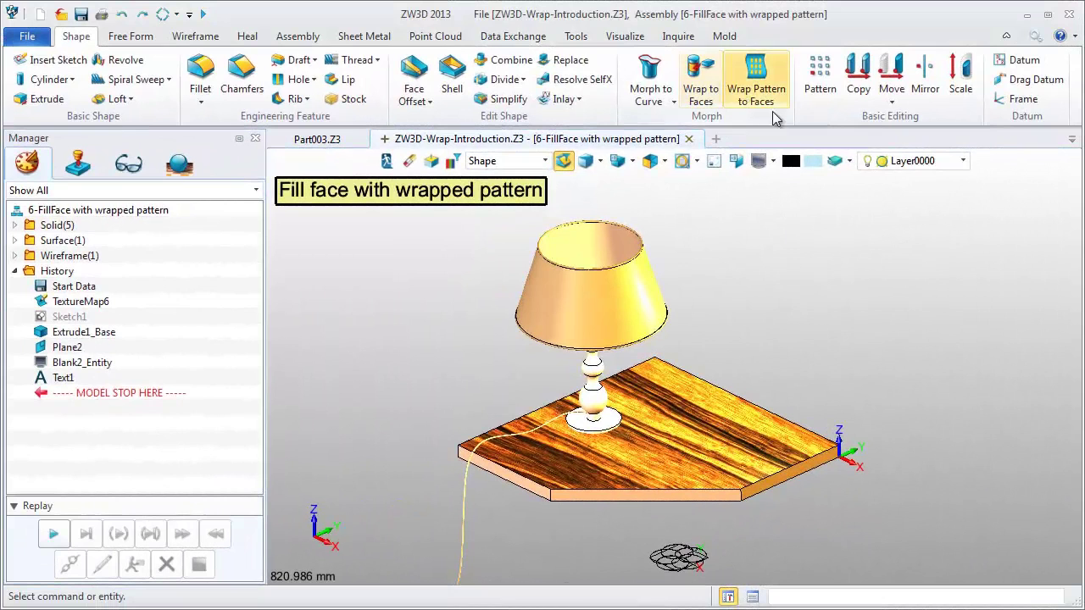
Start a fill-face Wrap Pattern to Faces with the flower as geometry, Plane2 as datum and the lampshade's outer face as target.
click(757, 76)
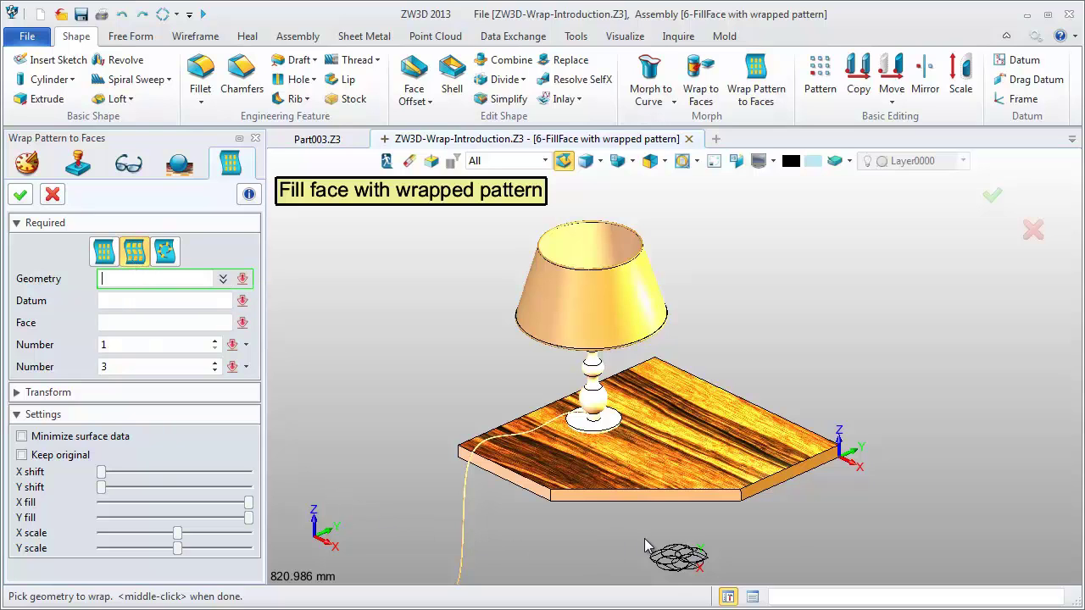
click(682, 558)
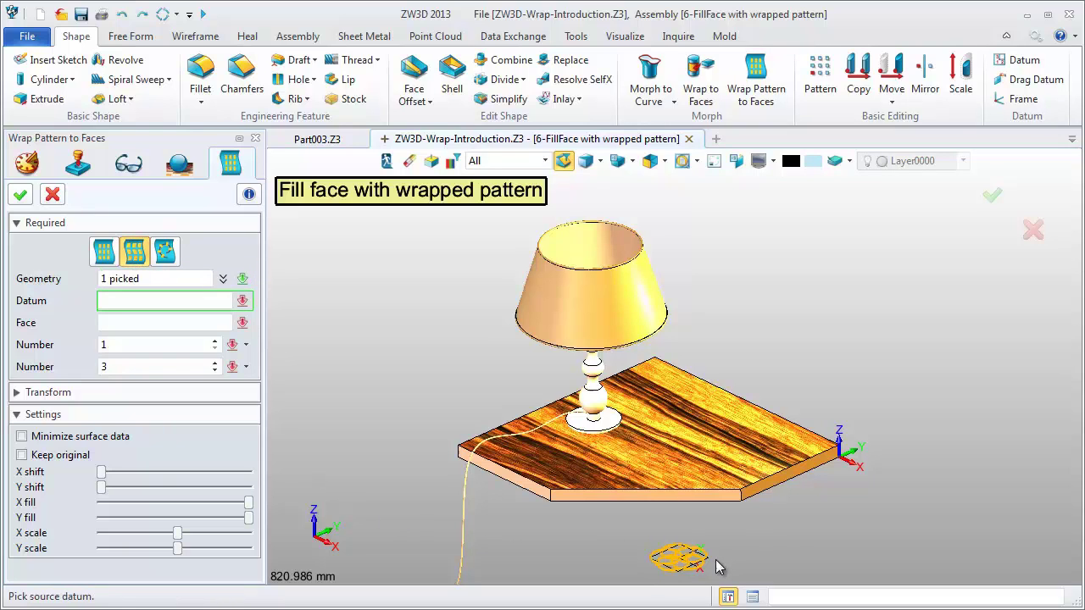
click(711, 566)
click(606, 292)
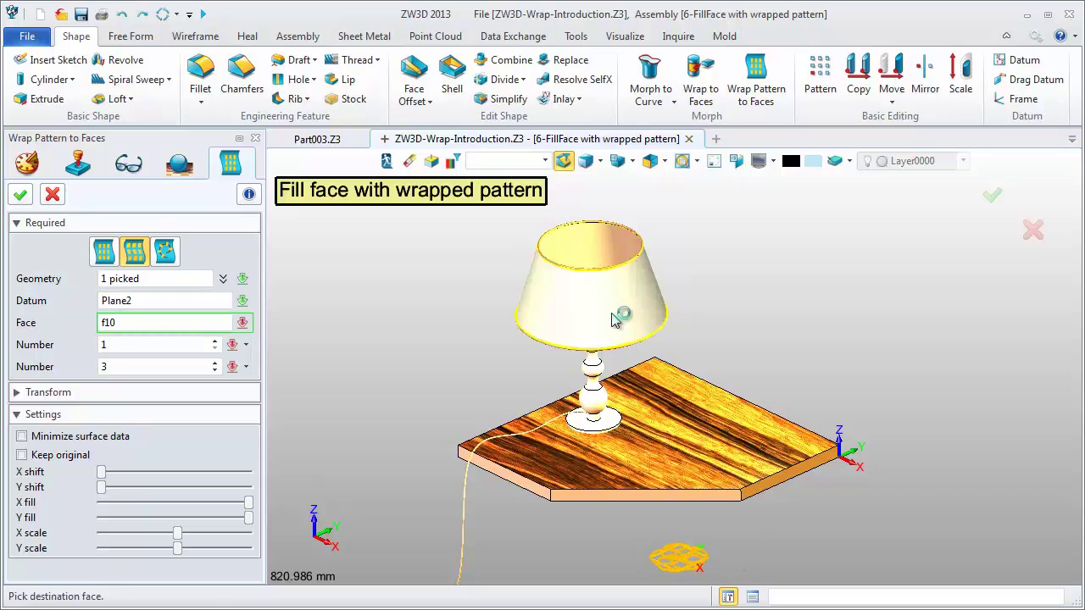
Set the fill pattern to 3 instances in the first direction and 10 in the second.
double_click(131, 344)
text(3)
key(Return)
click(128, 370)
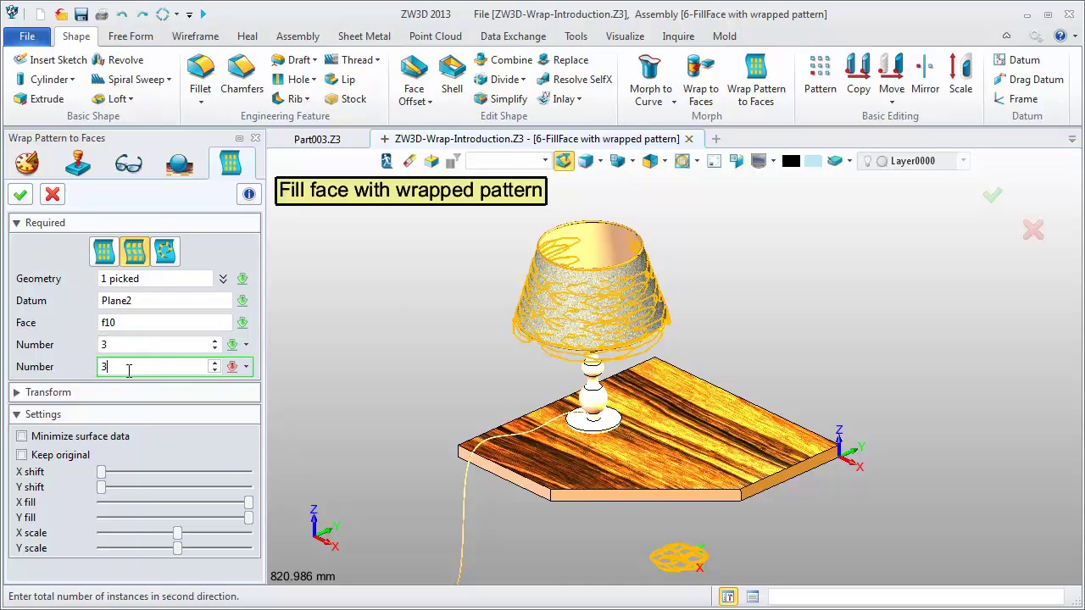
scroll(127, 370, up, 5)
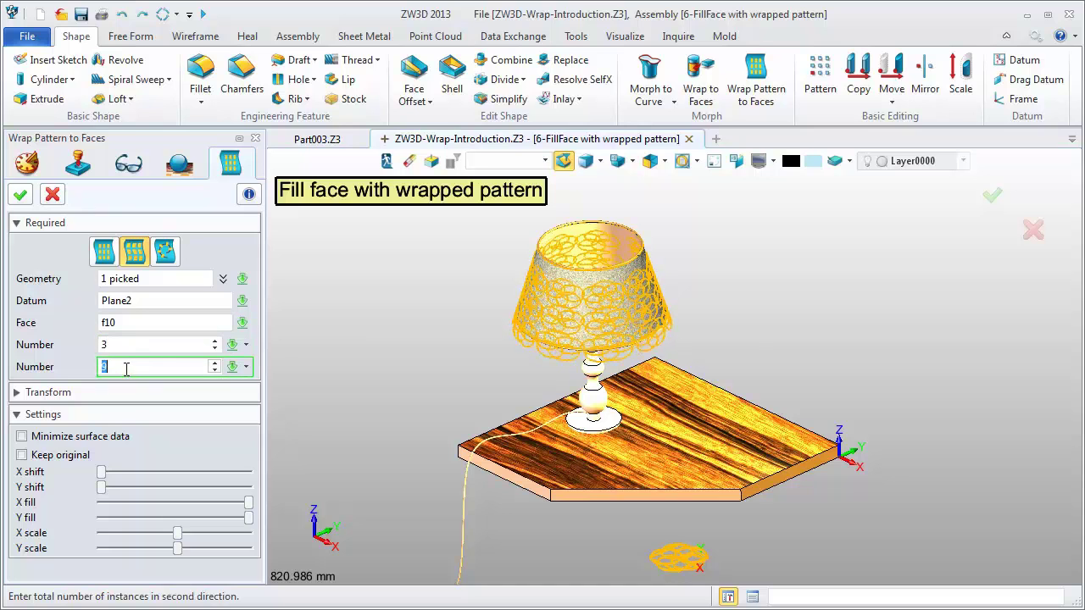
text(10)
key(Return)
Set the fill pattern's X shift to 45, reduce its X and Y scale until the flowers separate, and create the pattern.
scroll(494, 282, up, 4)
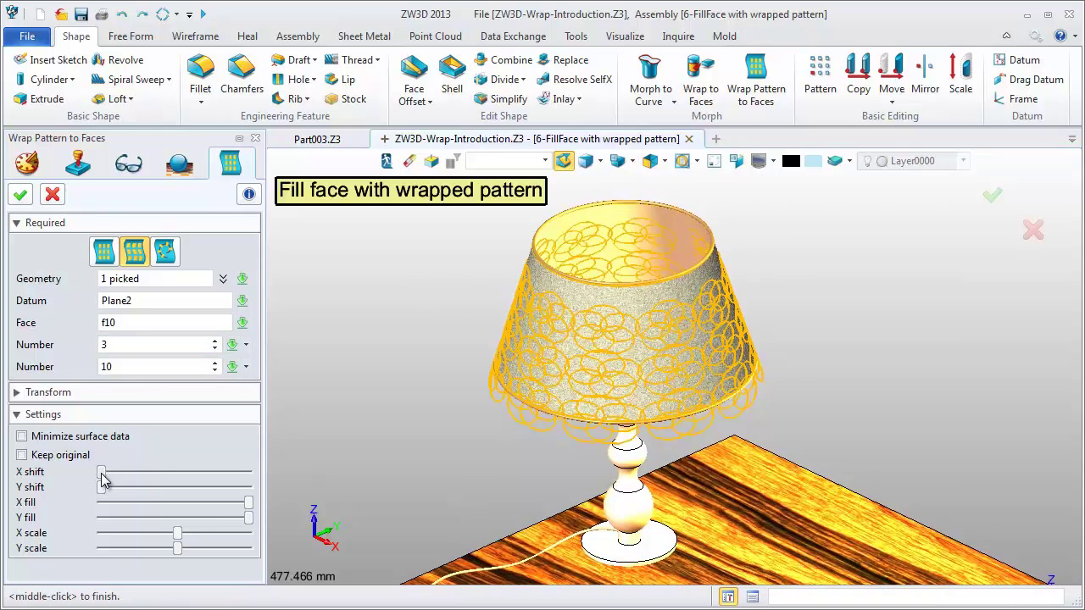
drag(101, 475, 169, 476)
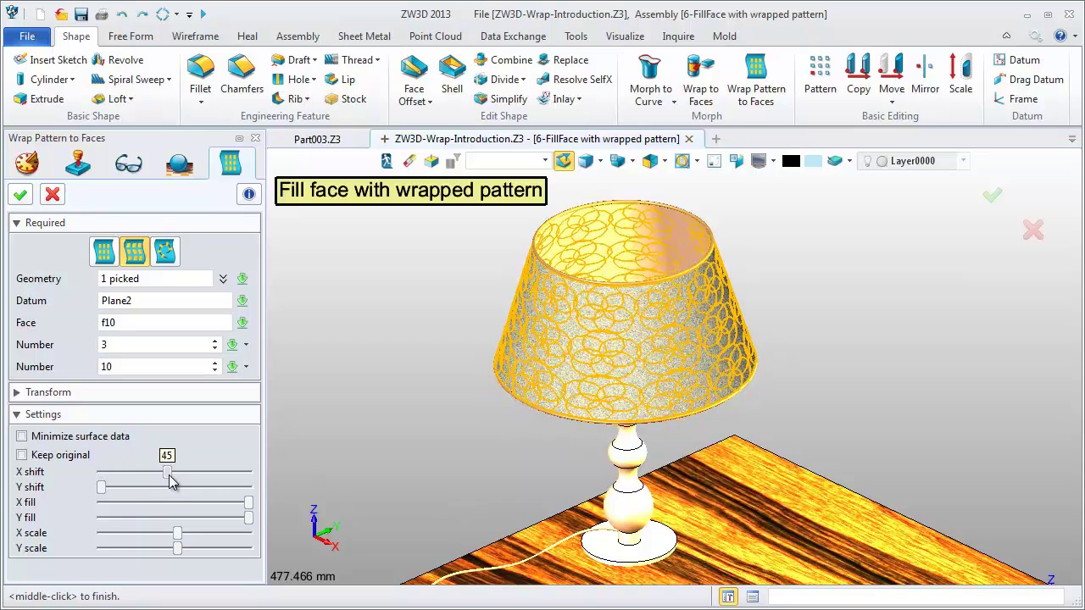
drag(177, 534, 165, 556)
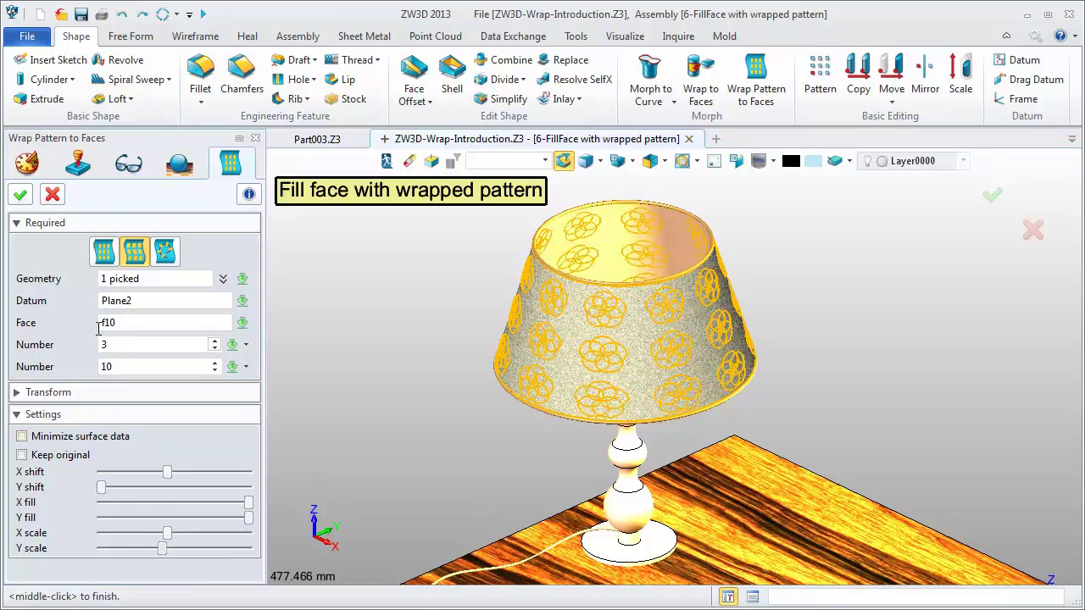
click(23, 200)
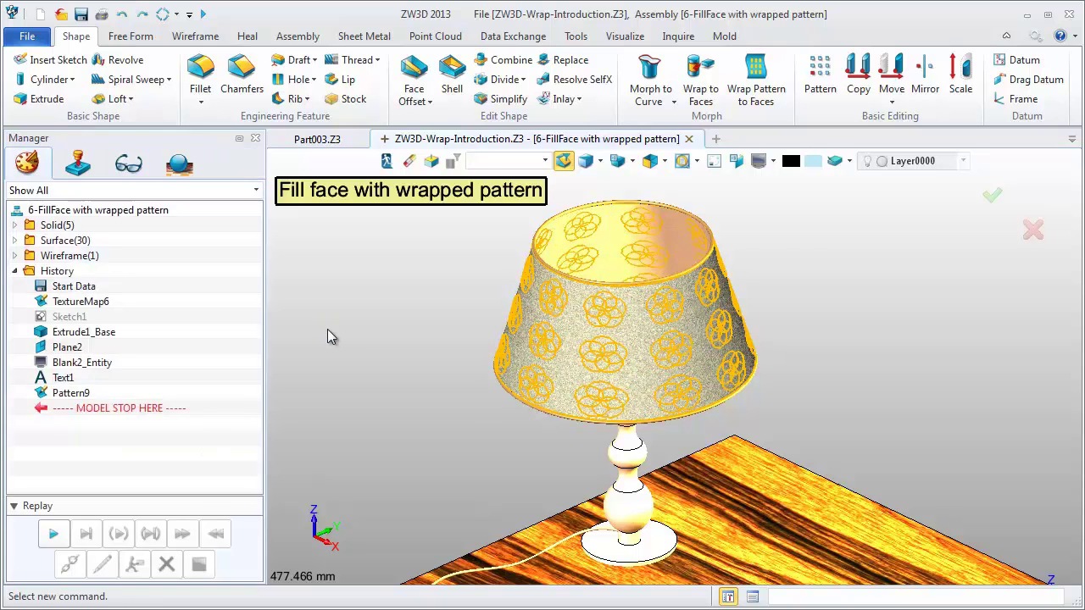
scroll(327, 329, down, 3)
scroll(382, 407, down, 3)
middle_drag(377, 410, 424, 379)
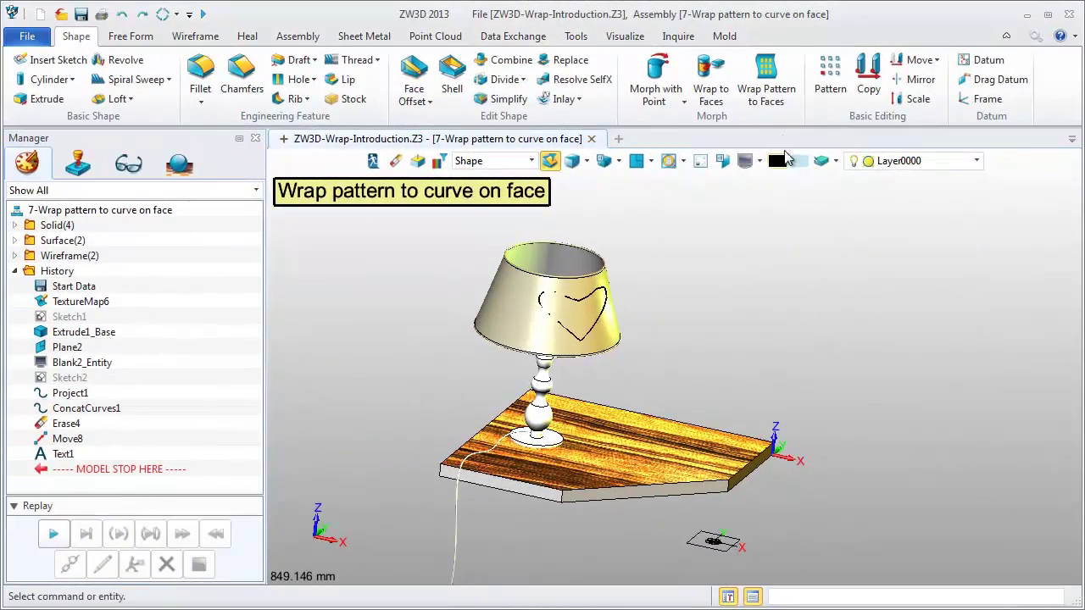
Start a Wrap pattern to curve on face using the small flower, Plane2 as datum, the lampshade's outer face and its heart-shaped curve.
click(781, 98)
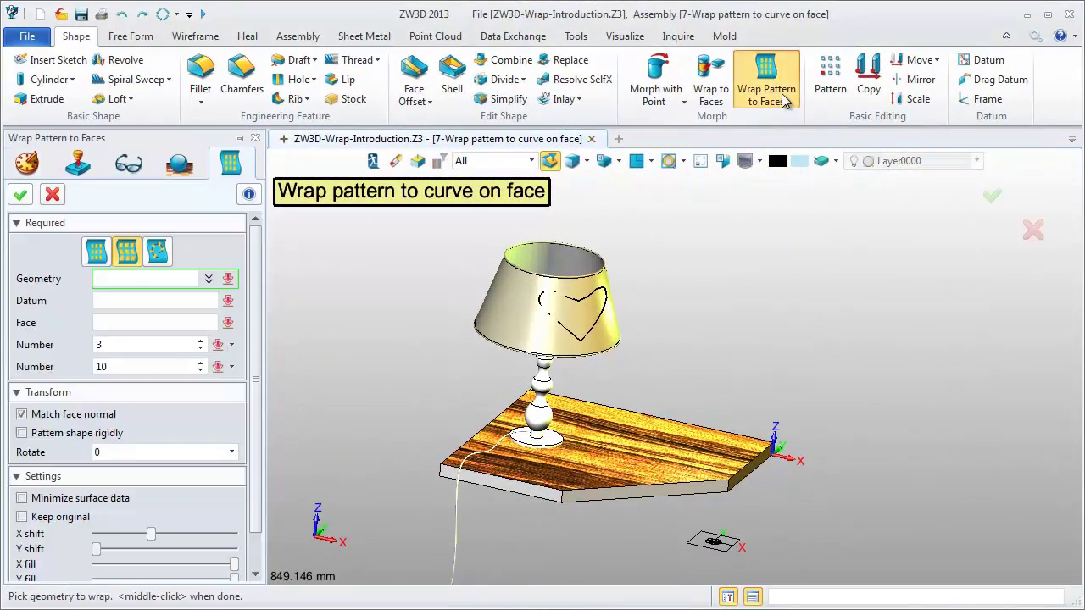
click(160, 260)
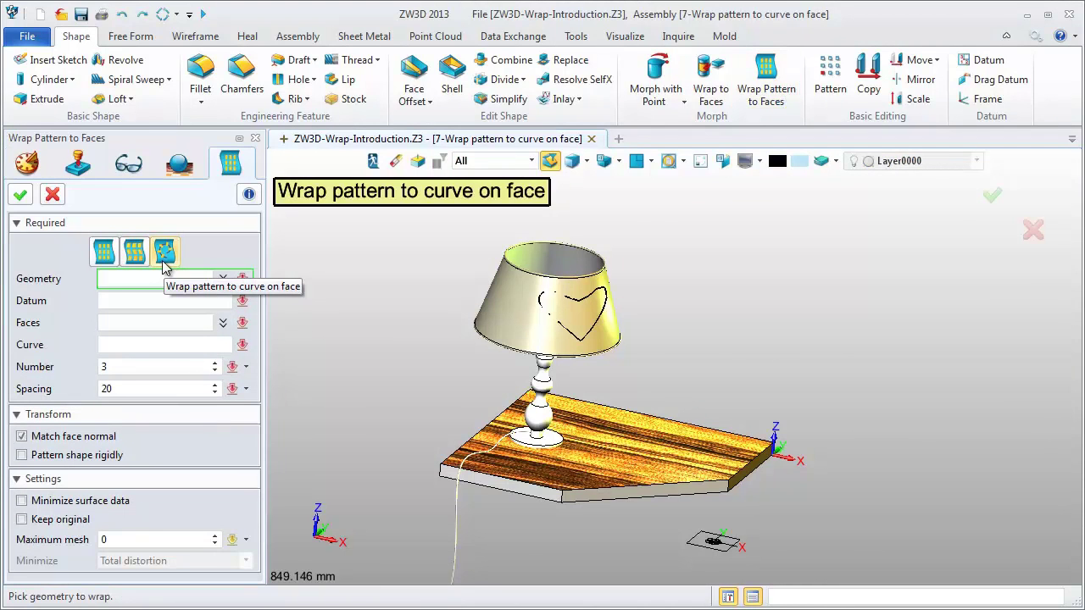
click(711, 547)
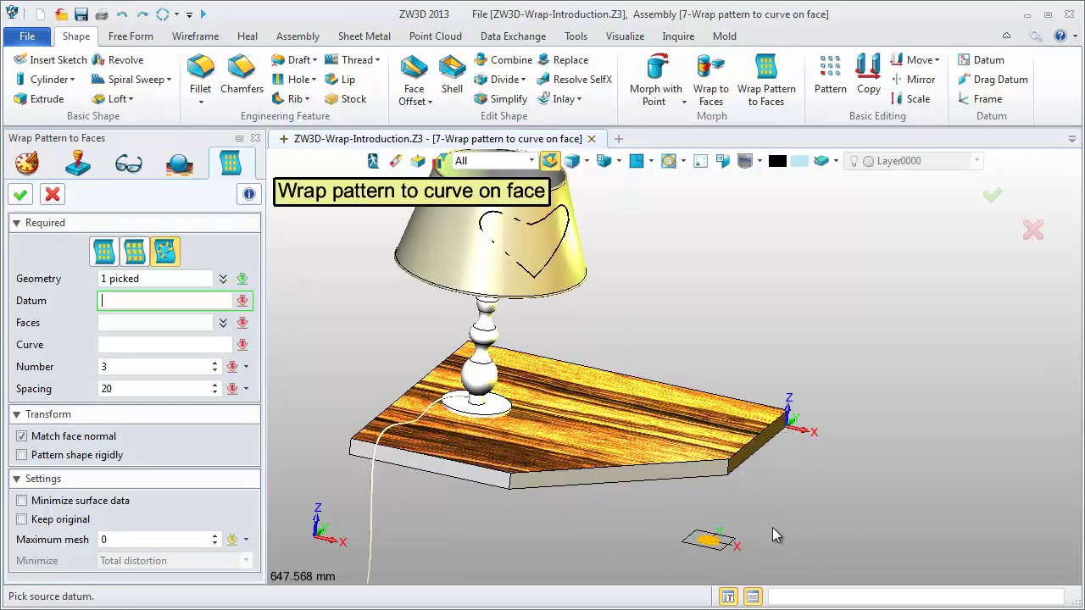
click(738, 543)
scroll(763, 539, down, 2)
click(651, 360)
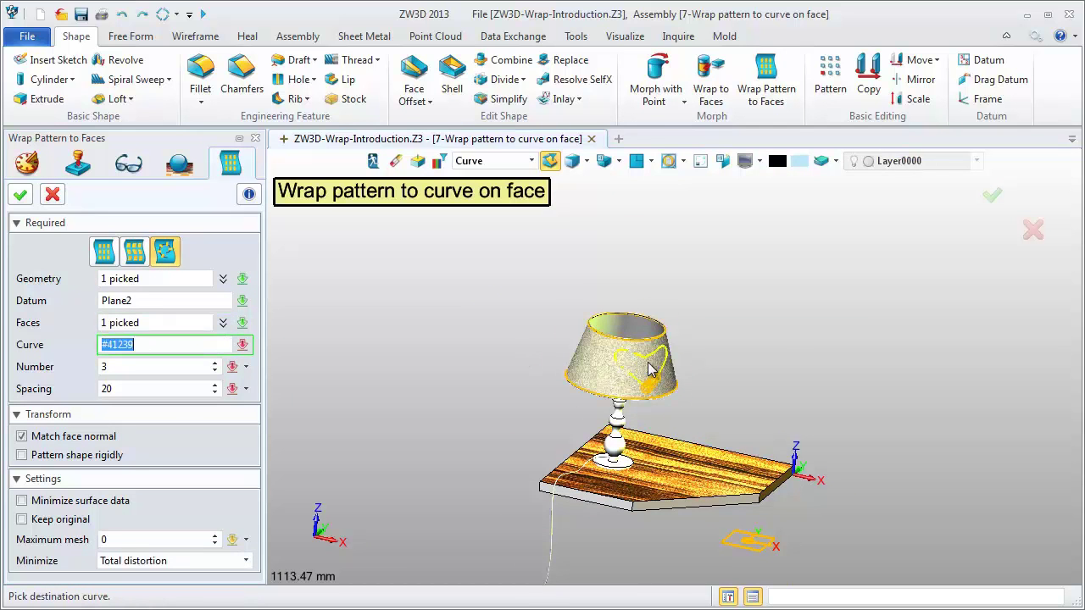
scroll(646, 360, up, 3)
click(637, 355)
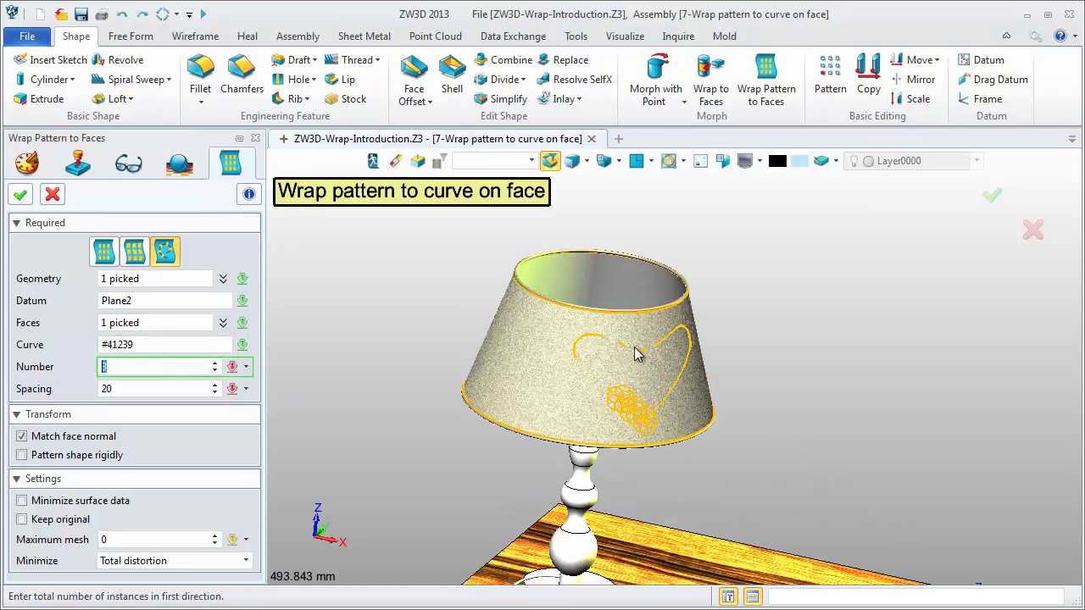
Set the pattern to 10 flowers at 43 mm spacing along the heart curve and create it.
key(BackSpace)
text(10)
click(133, 390)
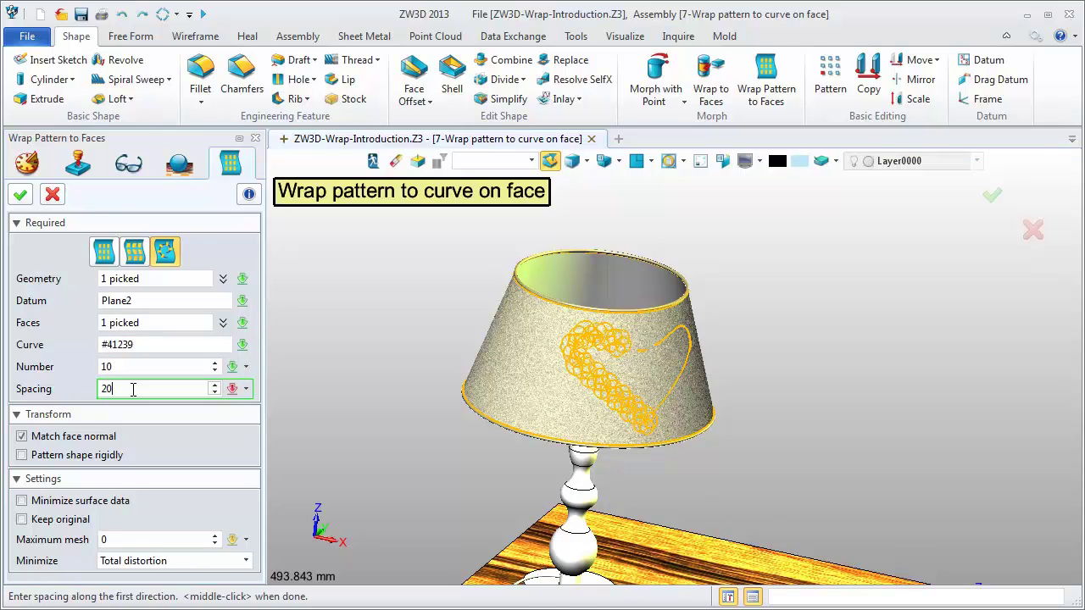
scroll(133, 390, up, 6)
right_drag(316, 390, 341, 413)
scroll(341, 413, up, 3)
scroll(136, 389, up, 1)
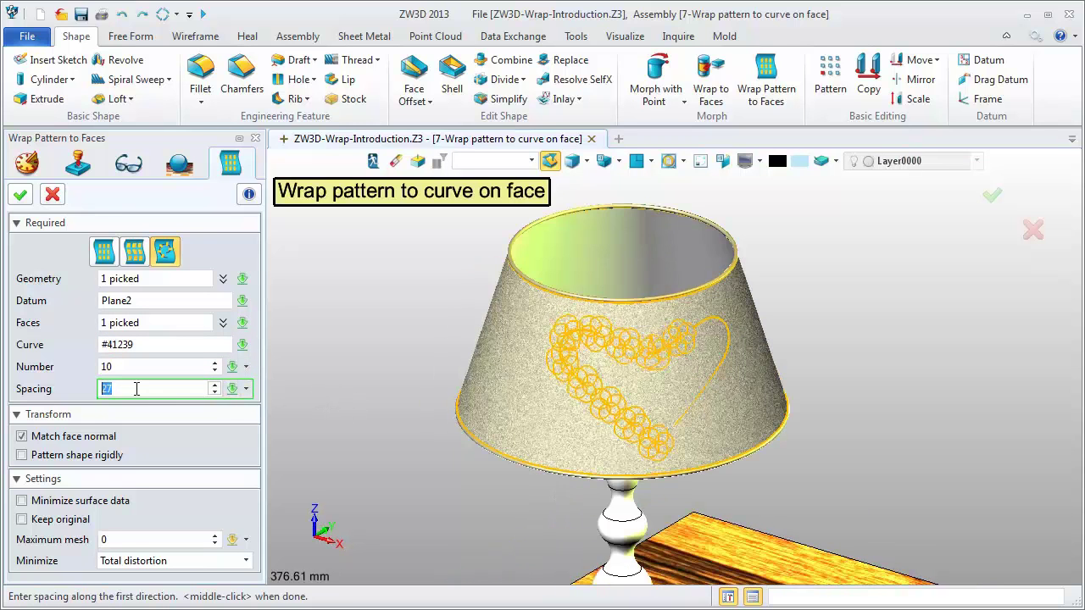
scroll(136, 389, up, 16)
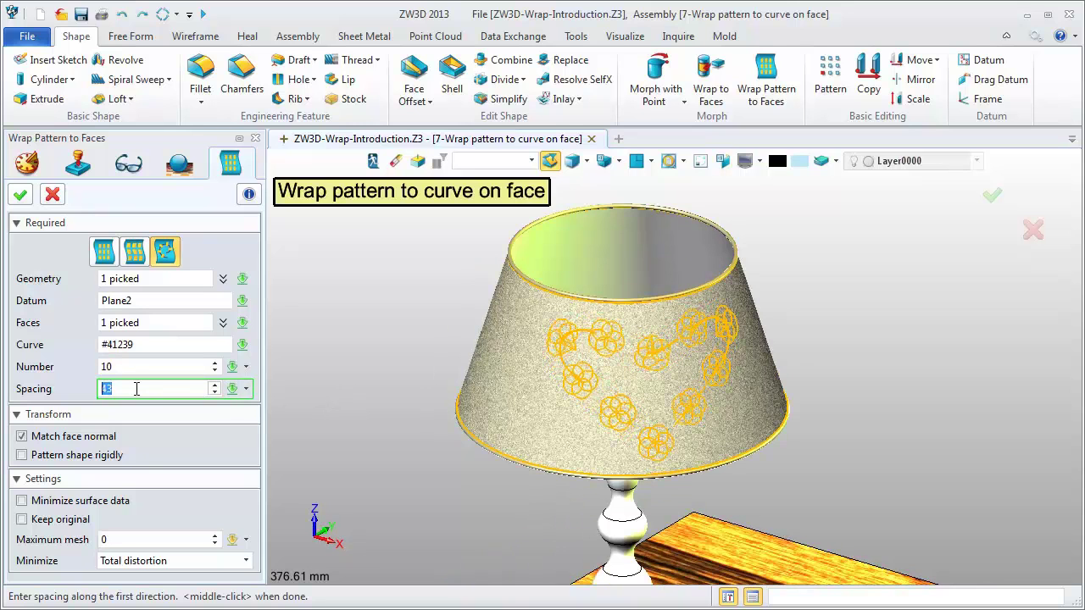
click(21, 195)
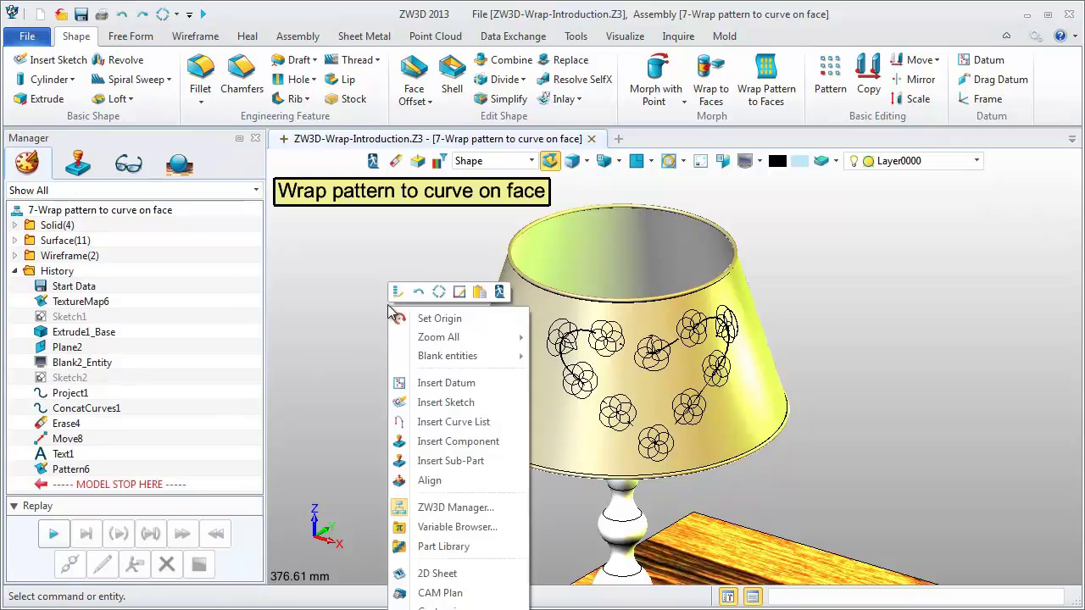
Redefine the flower pattern on the heart curve with Pattern shape rigidly enabled.
right_click(390, 304)
click(398, 293)
click(22, 455)
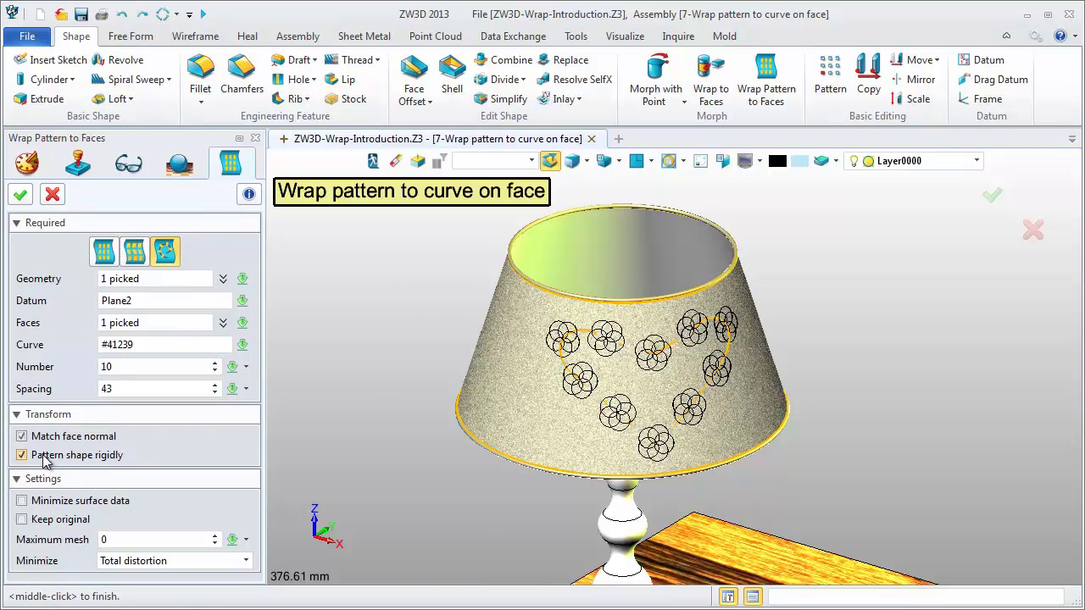
click(20, 195)
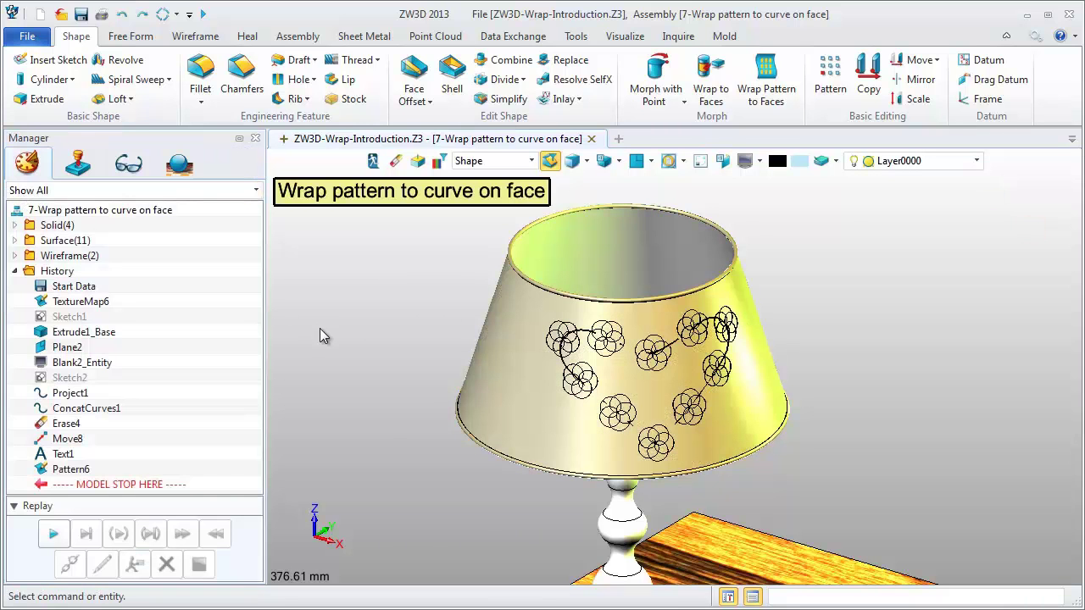
Blank the heart-shaped curve on the lampshade, using the Curve selection filter to pick it.
click(745, 160)
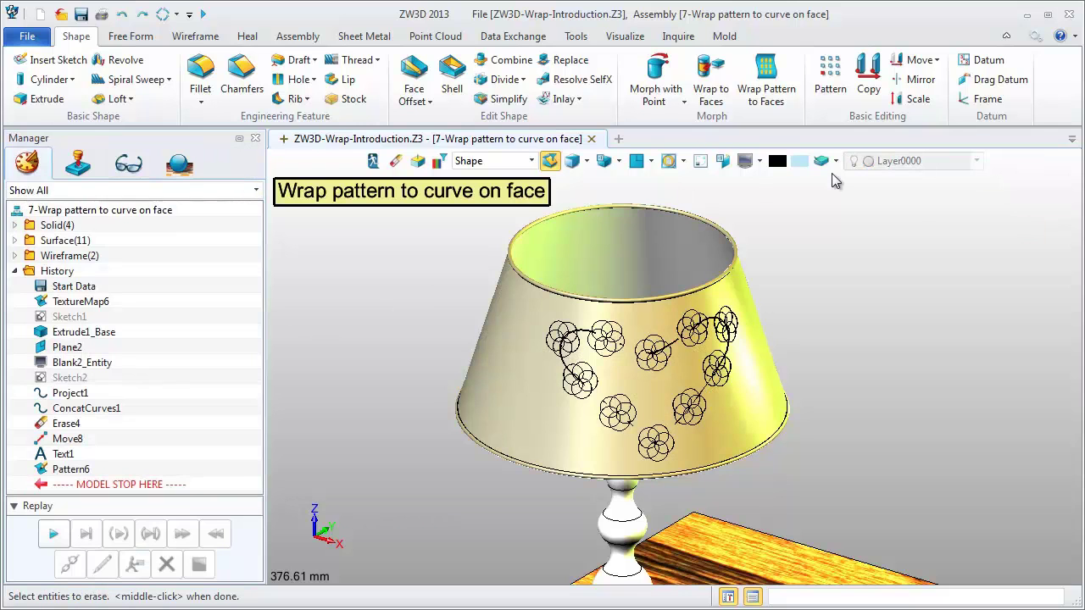
click(723, 337)
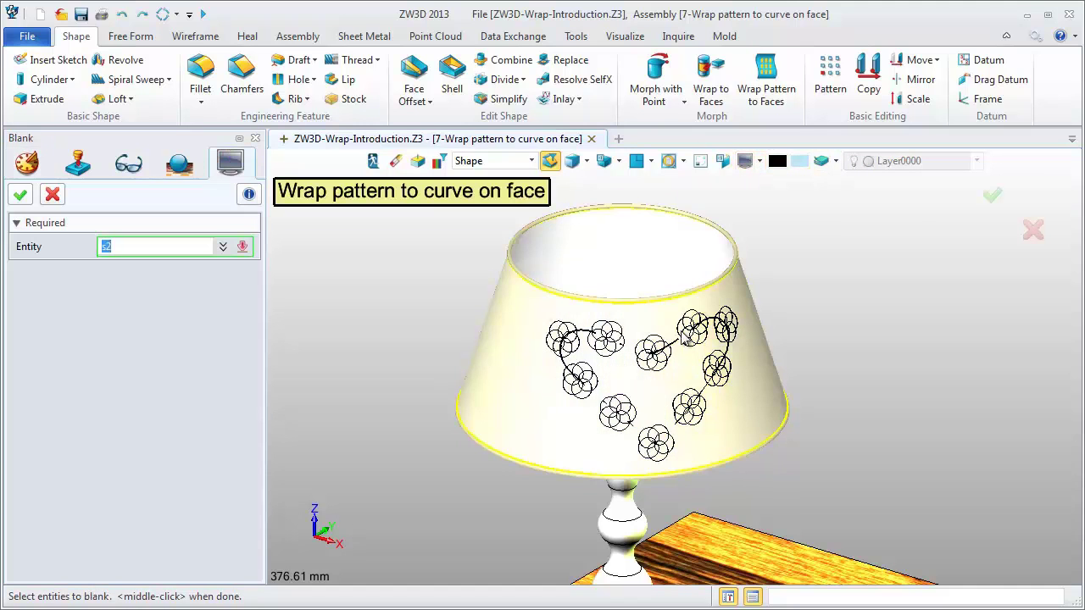
click(530, 161)
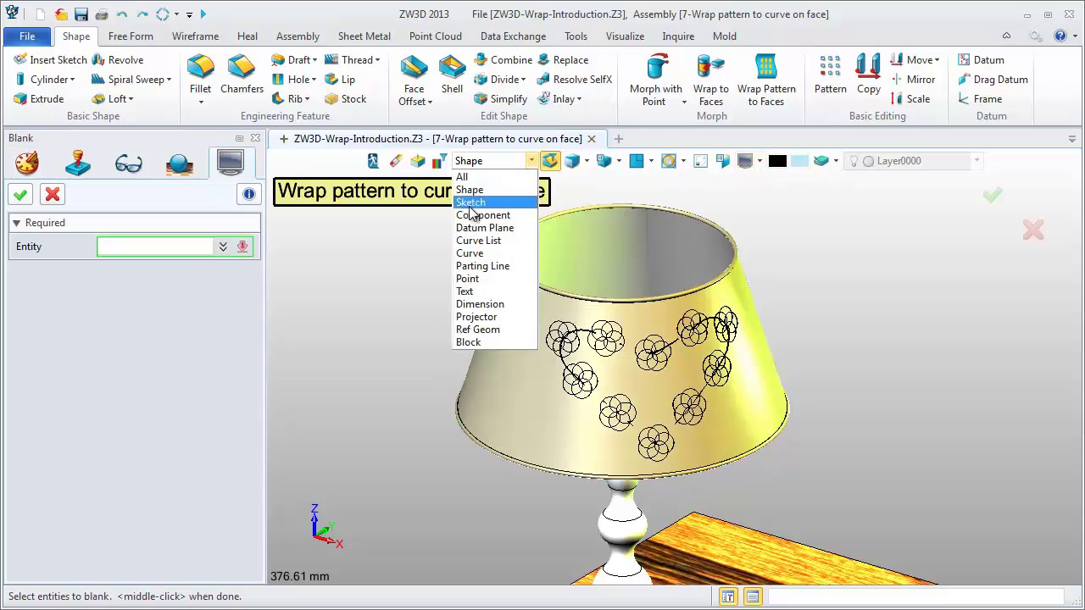
click(468, 258)
click(585, 331)
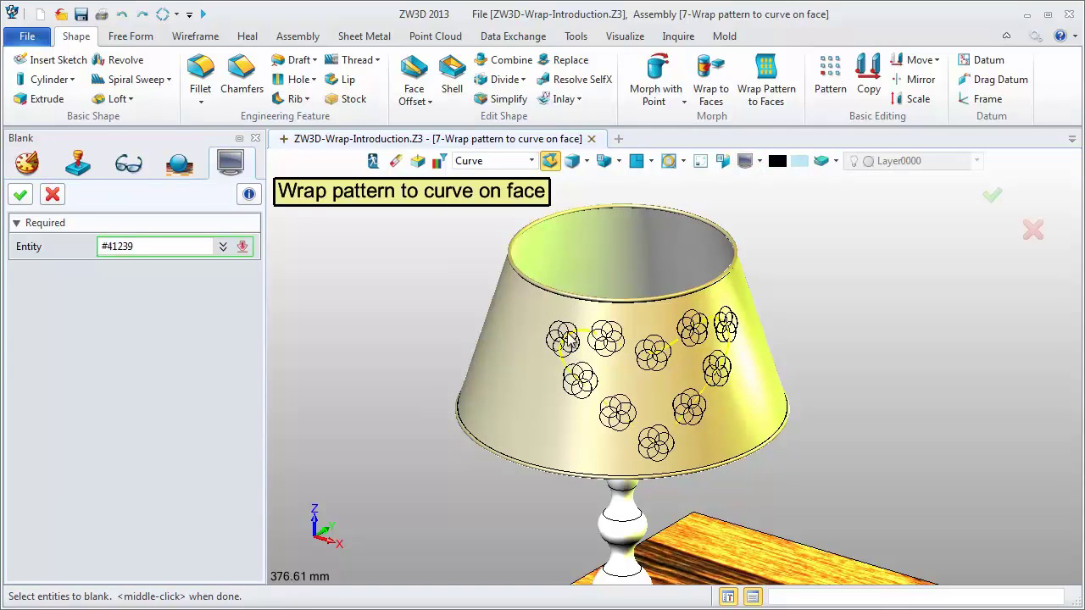
middle_click(399, 334)
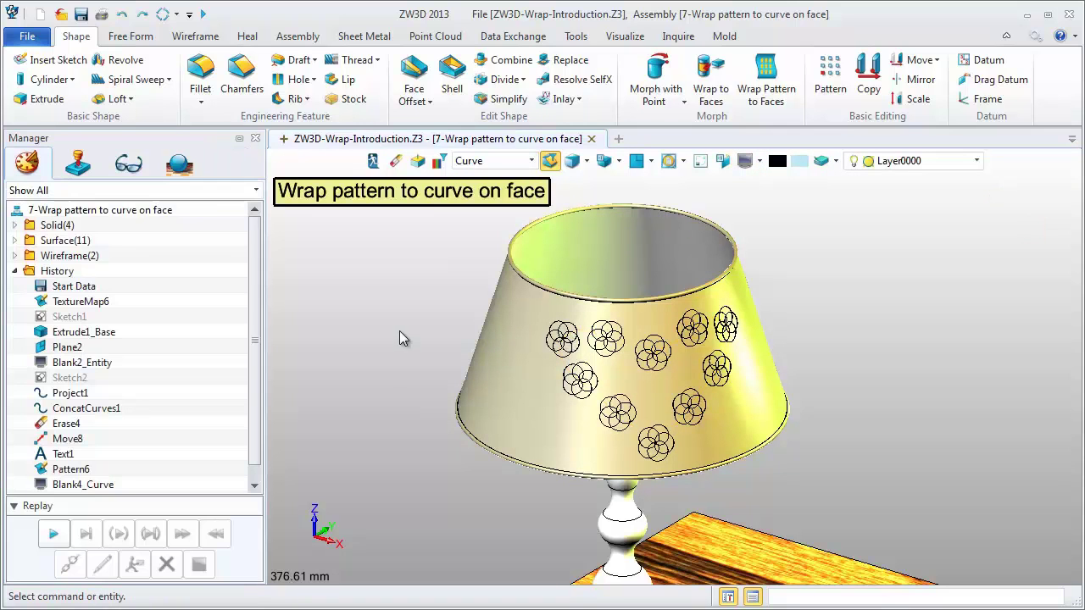